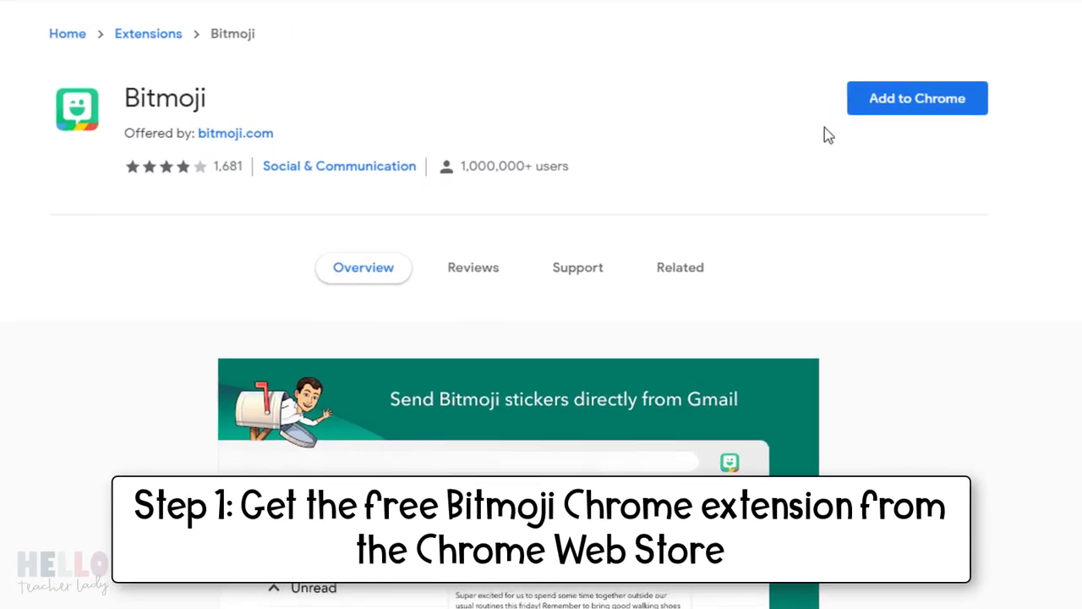
Add the Bitmoji extension to Chrome from its Chrome Web Store page
{"action": "left_click", "coordinate": [932, 119]}
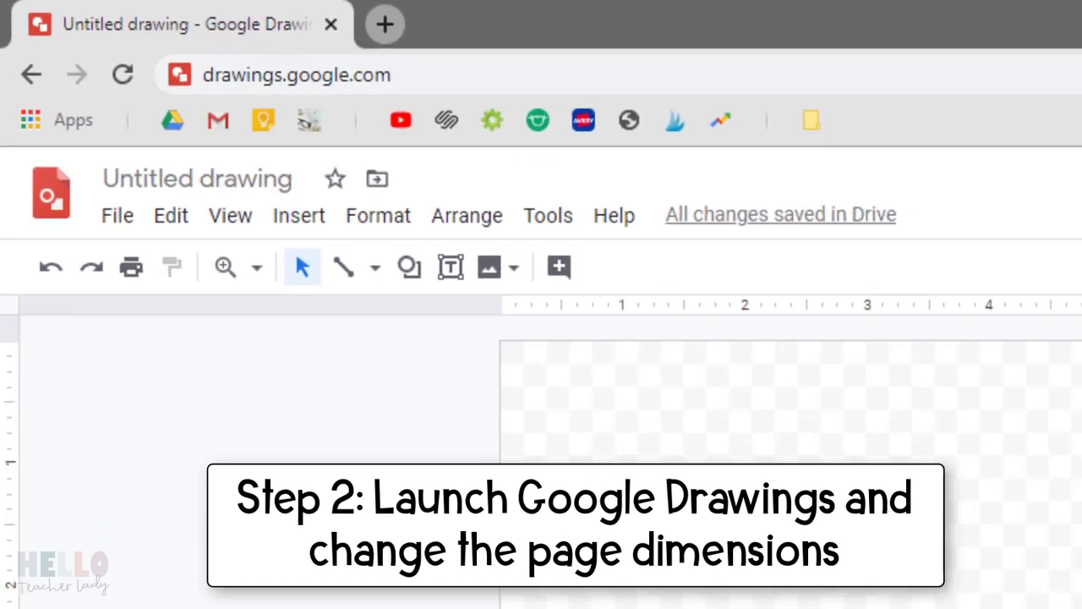
Change the page from 10 × 7.5 to a custom 3 × 3 inch square
{"action": "left_click", "coordinate": [87, 161]}
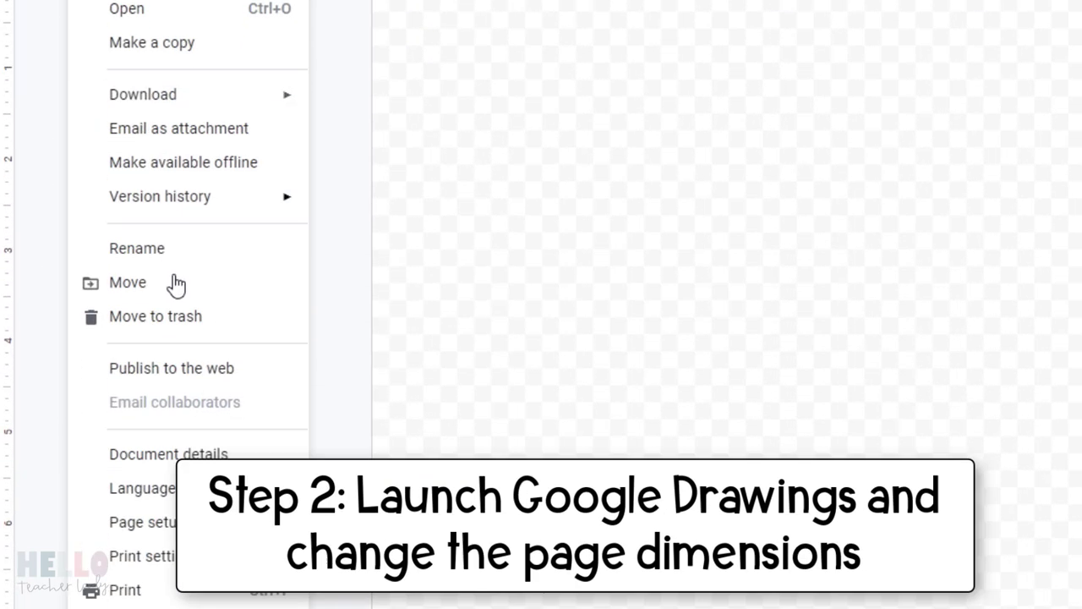
{"action": "left_click", "coordinate": [227, 461]}
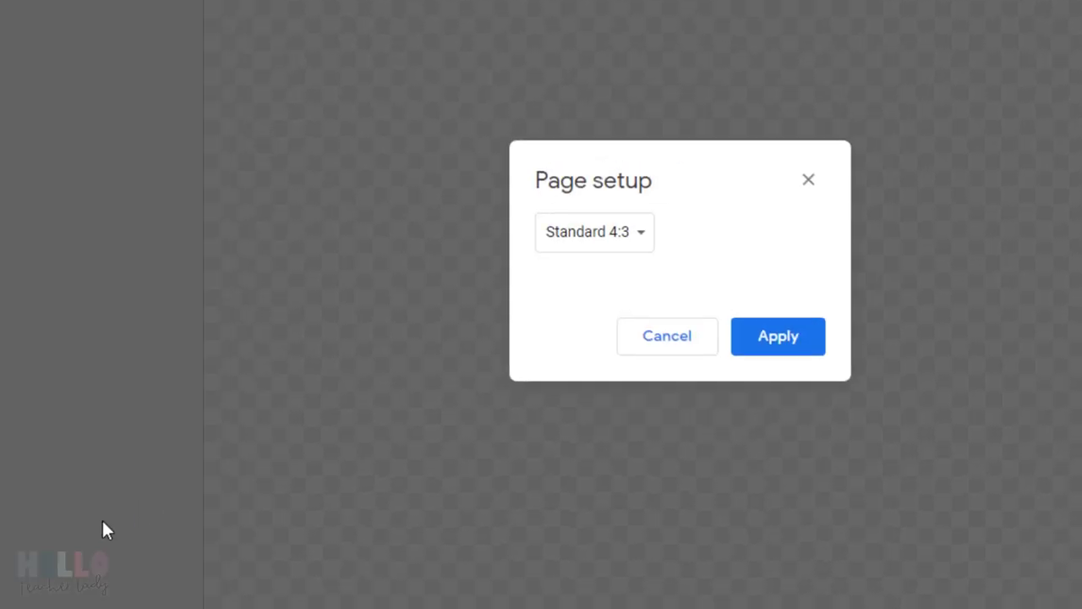
{"action": "left_click", "coordinate": [459, 288]}
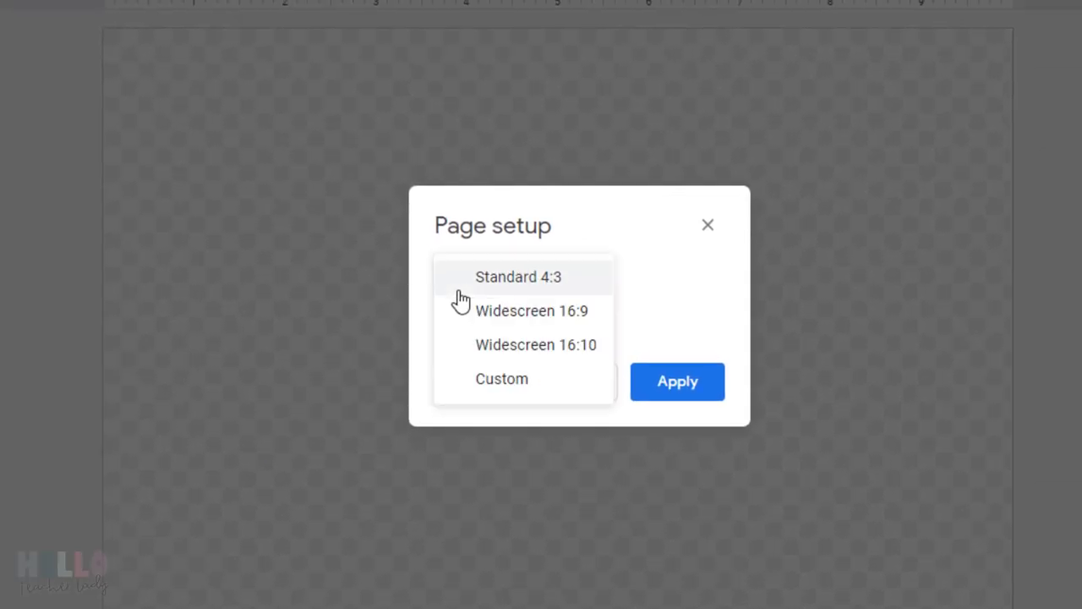
{"action": "left_click", "coordinate": [484, 380]}
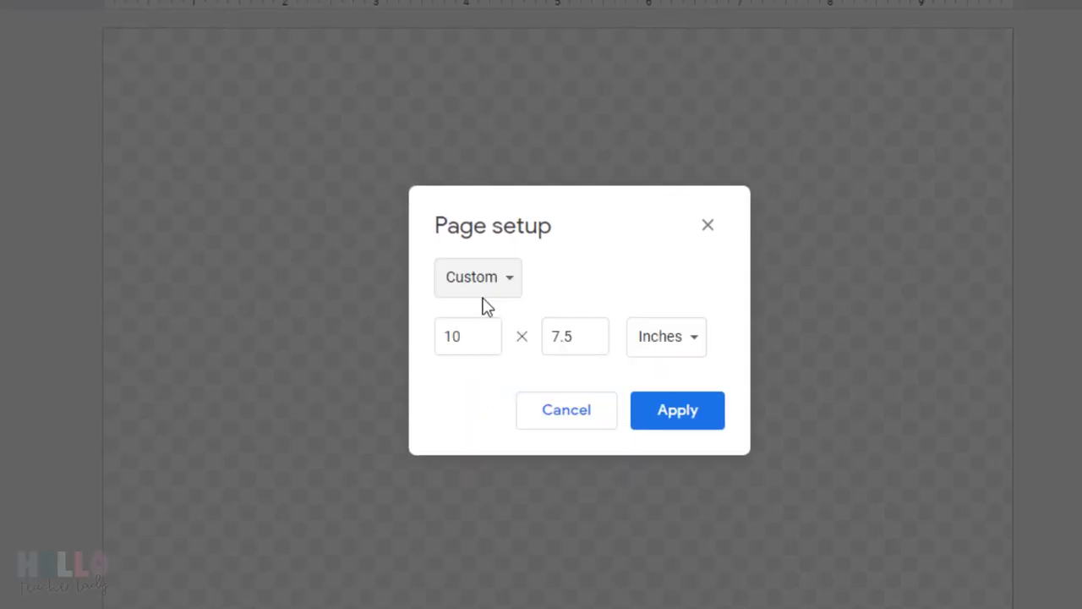
{"action": "left_click_drag", "start_coordinate": [477, 329], "coordinate": [395, 315]}
{"action": "type", "text": "3"}
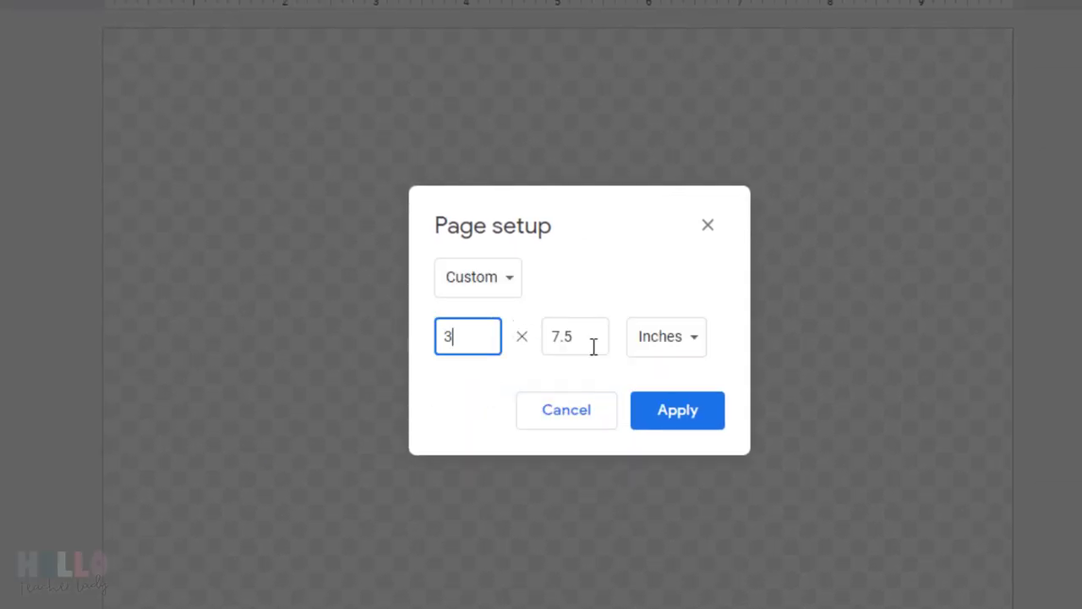
{"action": "left_click_drag", "start_coordinate": [592, 345], "coordinate": [535, 343]}
{"action": "type", "text": "3"}
{"action": "left_click", "coordinate": [679, 421]}
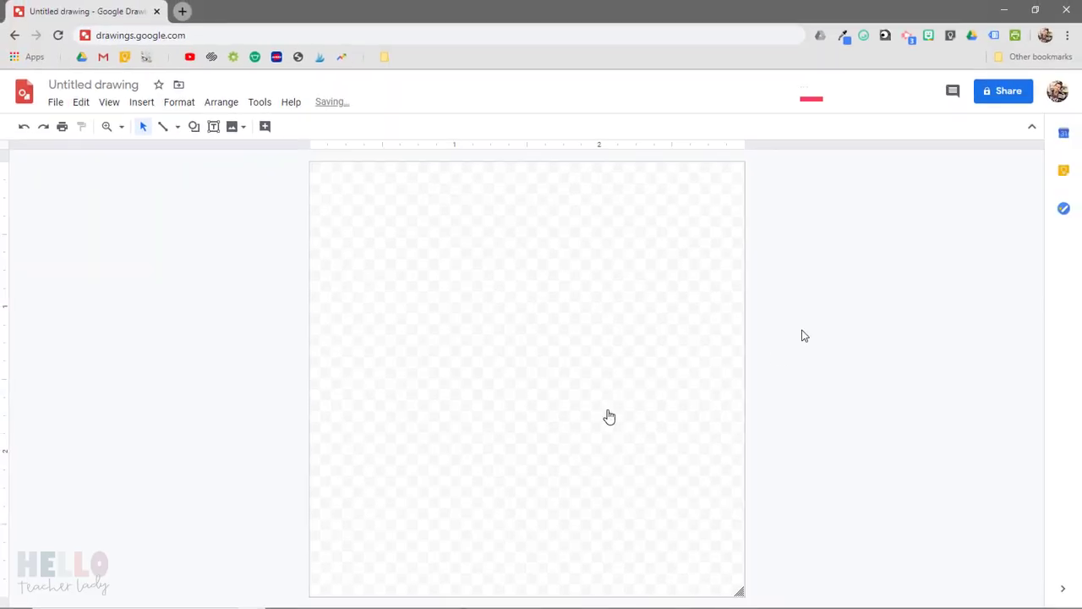
Search Bitmoji for 'awesome job' and drop the Good Job sticker at the page centre
{"action": "left_click", "coordinate": [929, 37]}
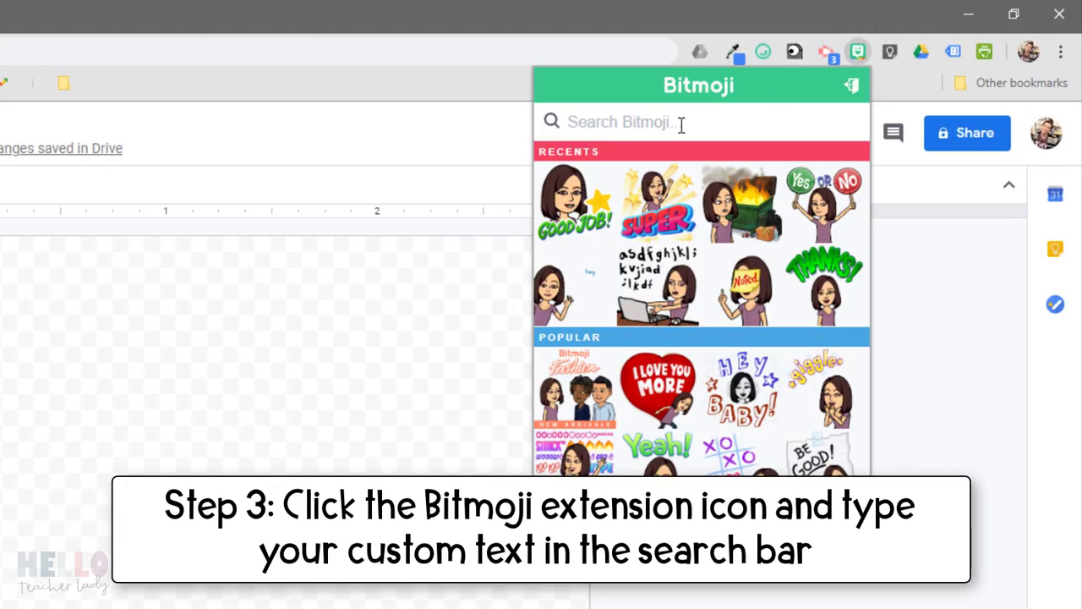
{"action": "type", "text": "awesome job"}
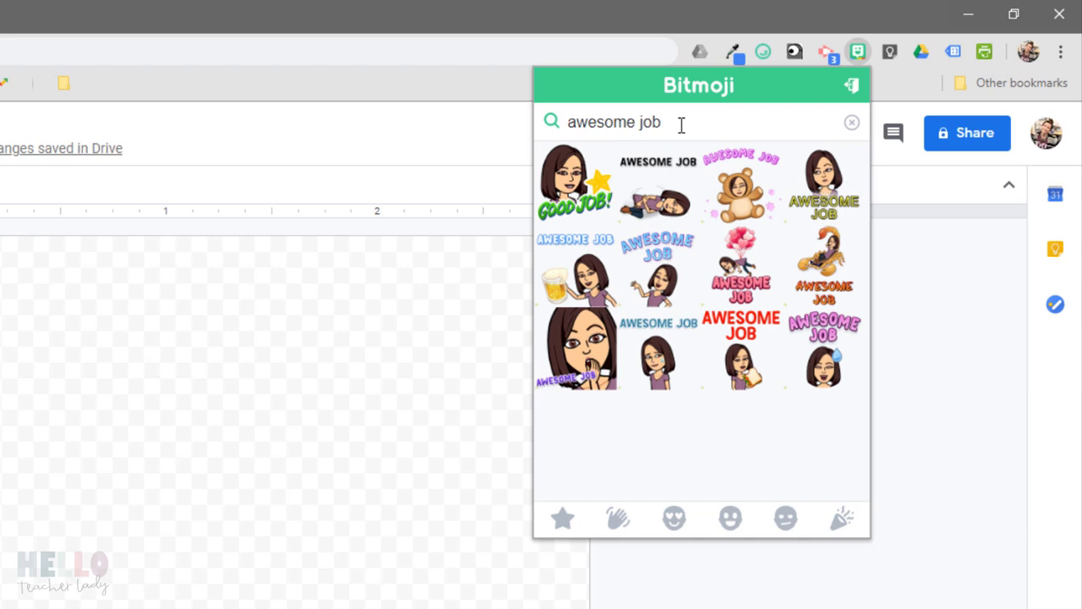
{"action": "left_click_drag", "start_coordinate": [575, 182], "coordinate": [229, 487]}
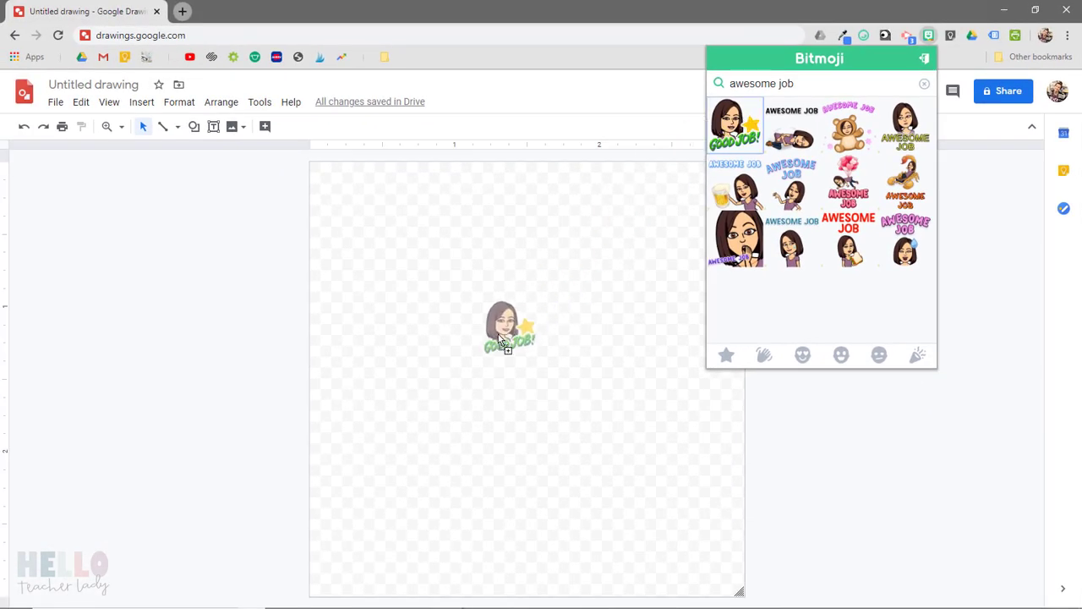
{"action": "left_click_drag", "start_coordinate": [490, 346], "coordinate": [488, 346]}
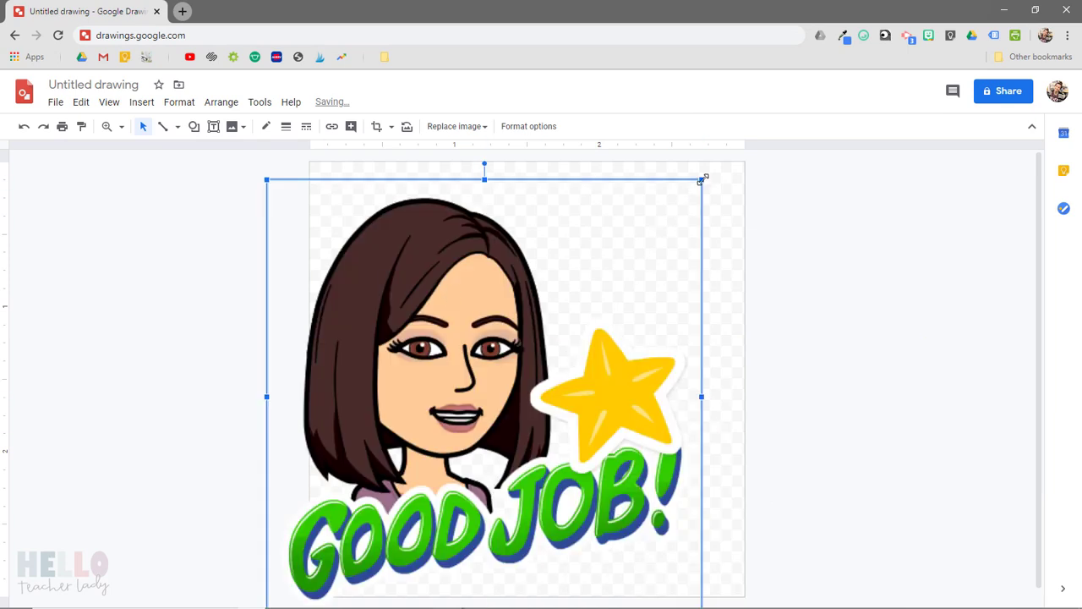
Shrink the Good Job sticker to fit the page and centre it
{"action": "left_click_drag", "start_coordinate": [701, 180], "coordinate": [572, 295]}
{"action": "left_click_drag", "start_coordinate": [430, 409], "coordinate": [550, 329]}
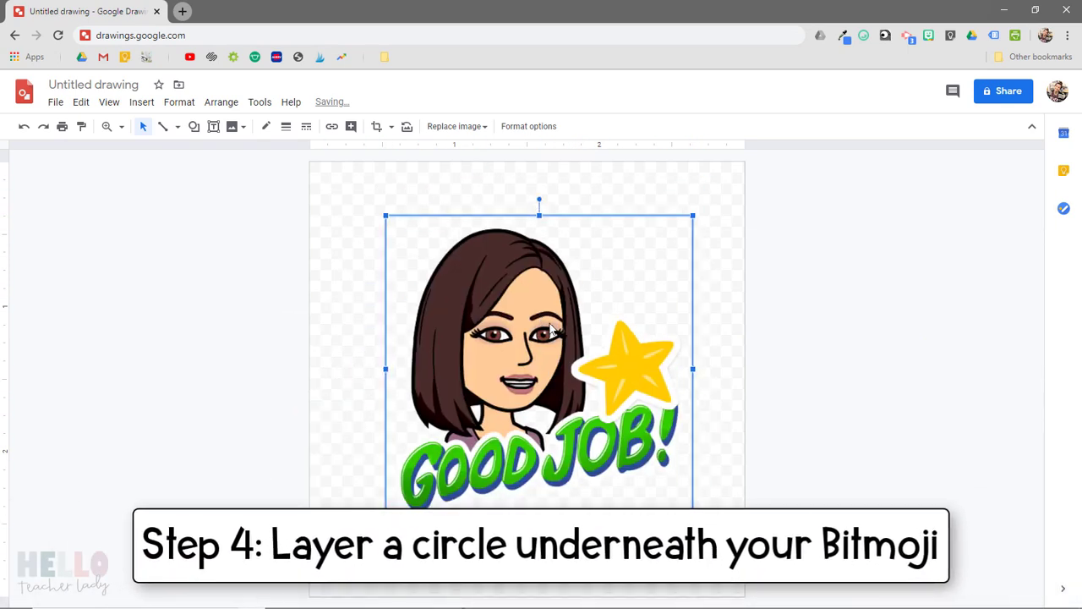
{"action": "left_click", "coordinate": [258, 310]}
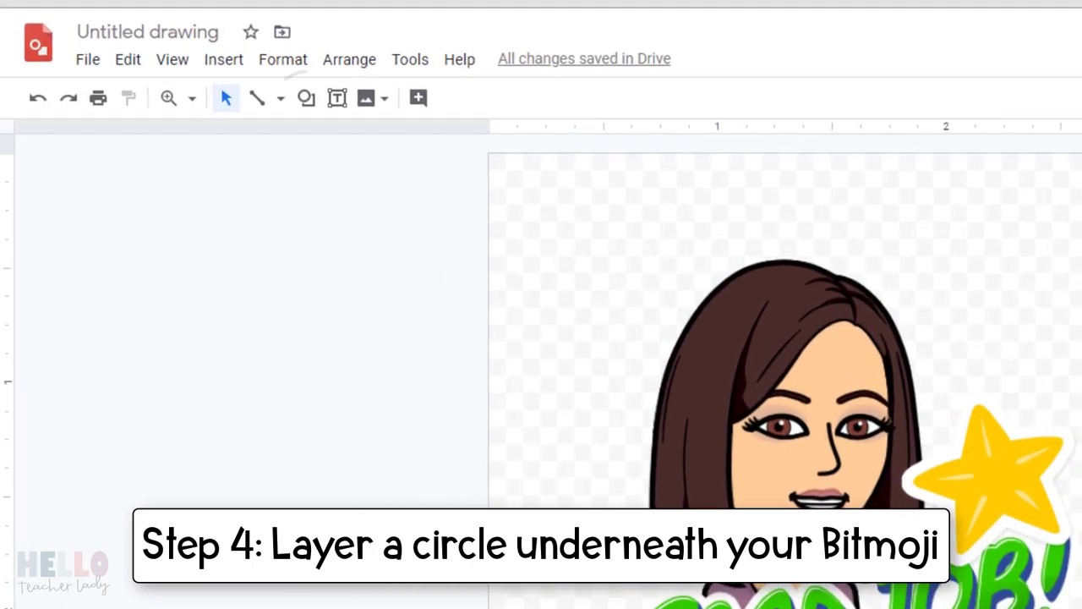
Draw an oval circle around the sticker, centred on the page
{"action": "left_click", "coordinate": [307, 113]}
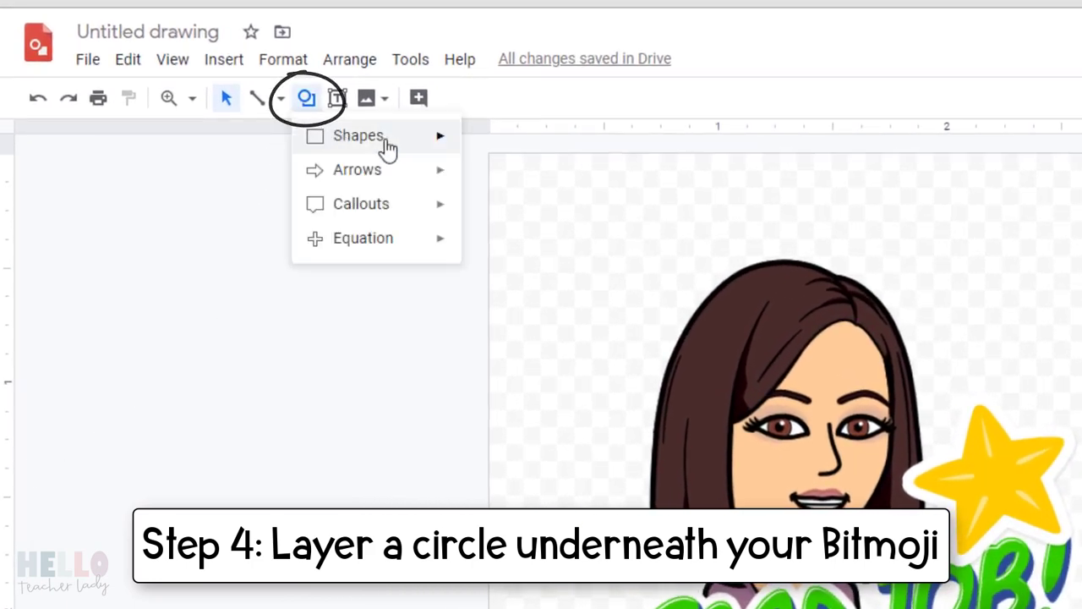
{"action": "mouse_move", "coordinate": [386, 149]}
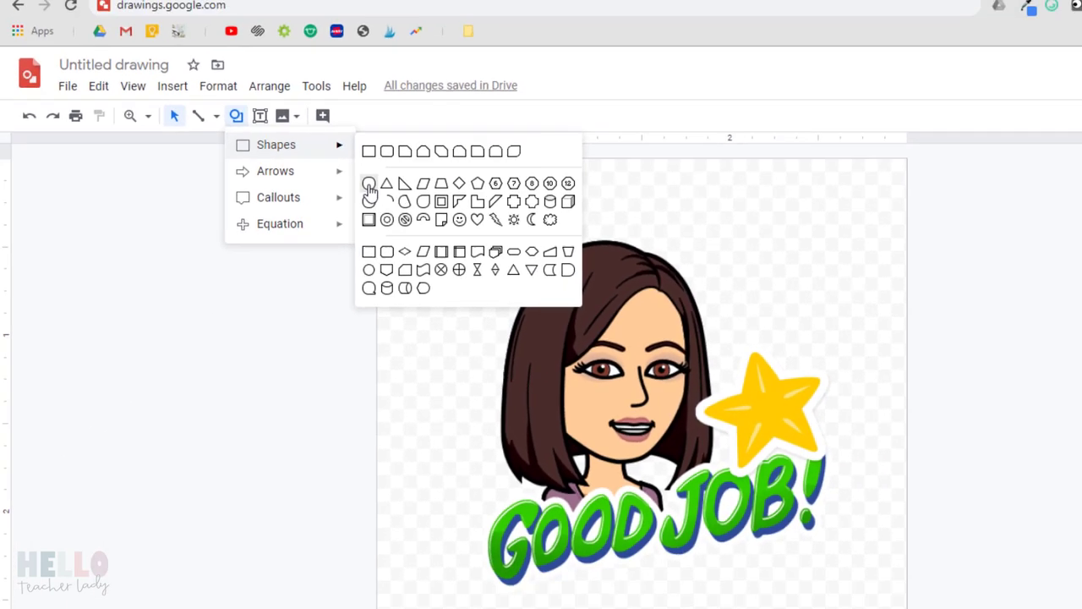
{"action": "left_click", "coordinate": [477, 186]}
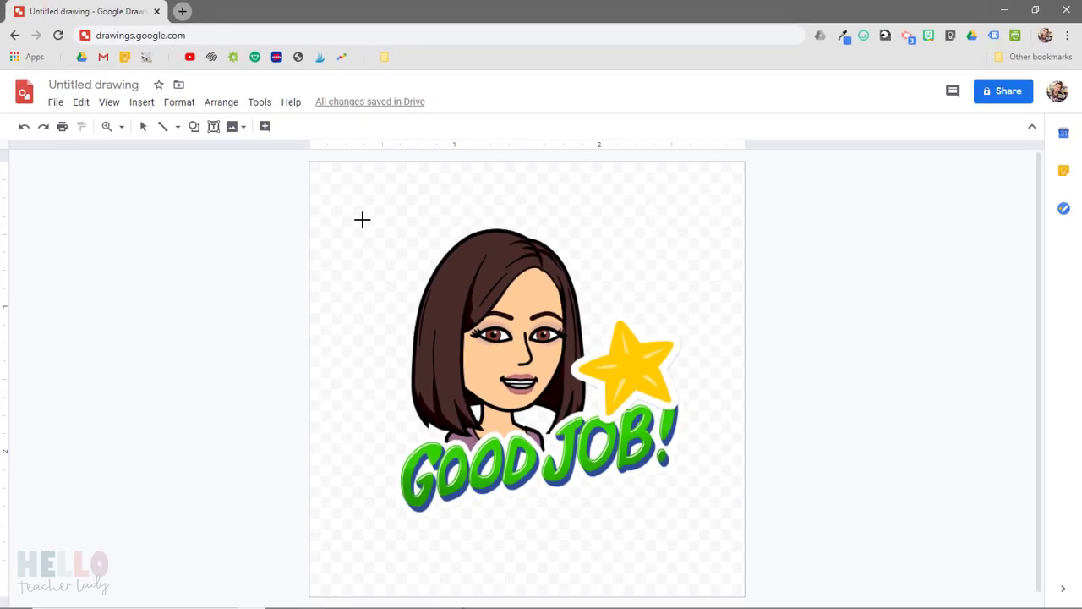
{"action": "mouse_move", "coordinate": [365, 218]}
{"action": "left_mouse_down"}
{"action": "mouse_move", "coordinate": [695, 540]}
{"action": "mouse_move", "coordinate": [503, 499]}
{"action": "mouse_move", "coordinate": [363, 445]}
{"action": "mouse_move", "coordinate": [228, 441]}
{"action": "mouse_move", "coordinate": [181, 572]}
{"action": "mouse_move", "coordinate": [249, 490]}
{"action": "mouse_move", "coordinate": [323, 356]}
{"action": "mouse_move", "coordinate": [474, 440]}
{"action": "mouse_move", "coordinate": [600, 550]}
{"action": "left_mouse_up"}
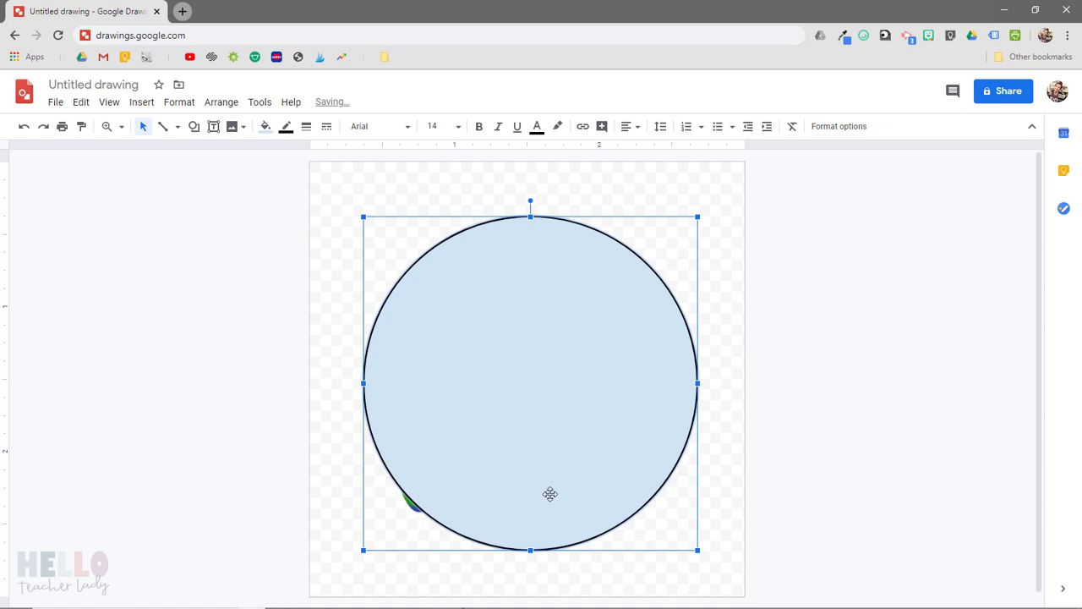
{"action": "mouse_move", "coordinate": [550, 494]}
{"action": "left_mouse_down"}
{"action": "mouse_move", "coordinate": [536, 492]}
{"action": "mouse_move", "coordinate": [545, 489]}
{"action": "left_mouse_up"}
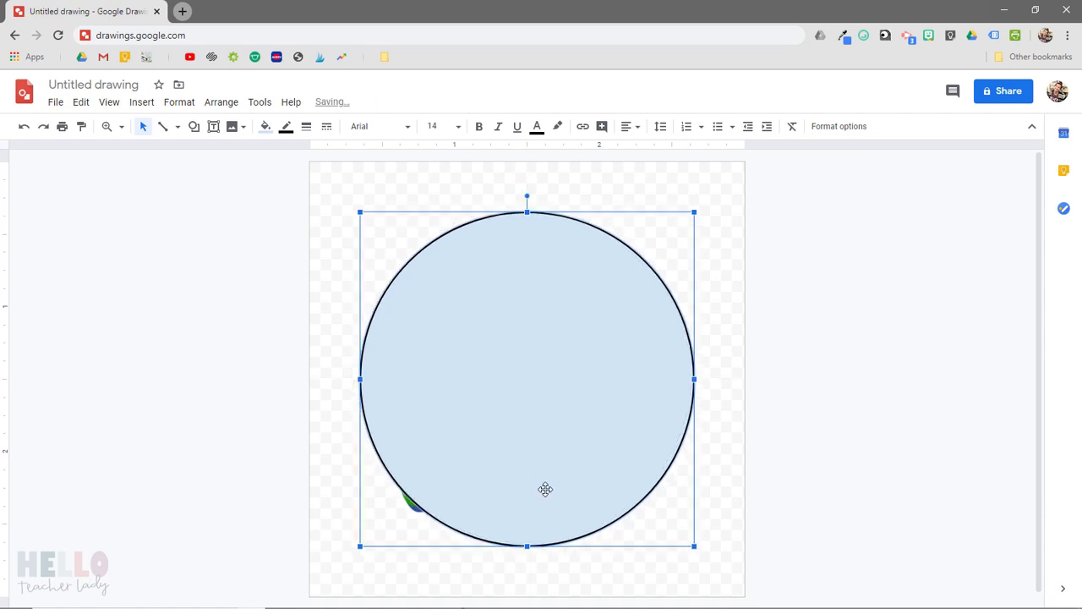
Send the circle behind the Good Job sticker
{"action": "right_click", "coordinate": [512, 394]}
{"action": "mouse_move", "coordinate": [591, 453]}
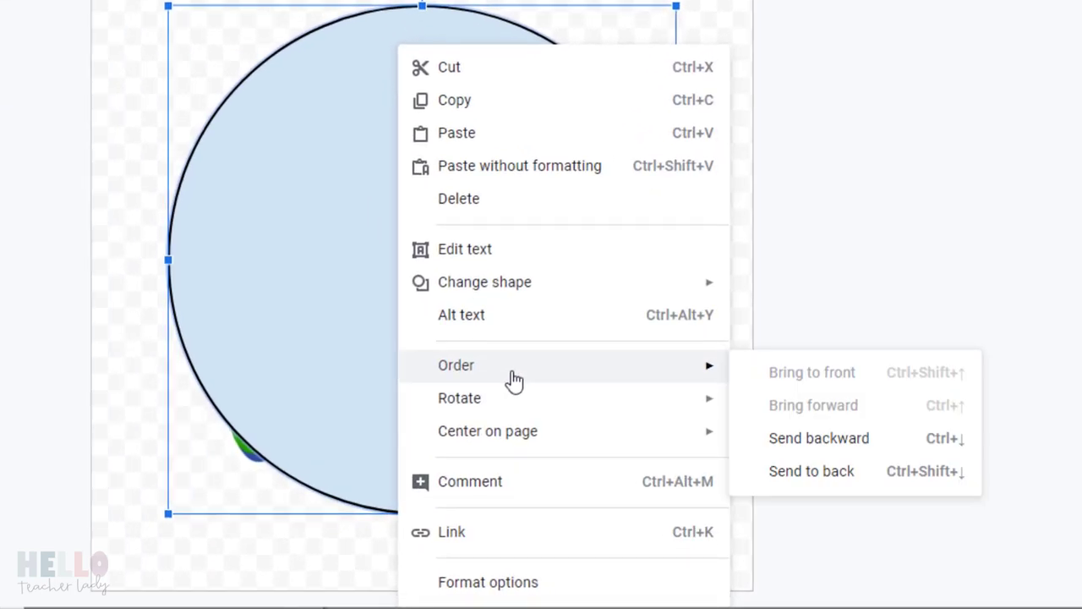
{"action": "left_click", "coordinate": [808, 474]}
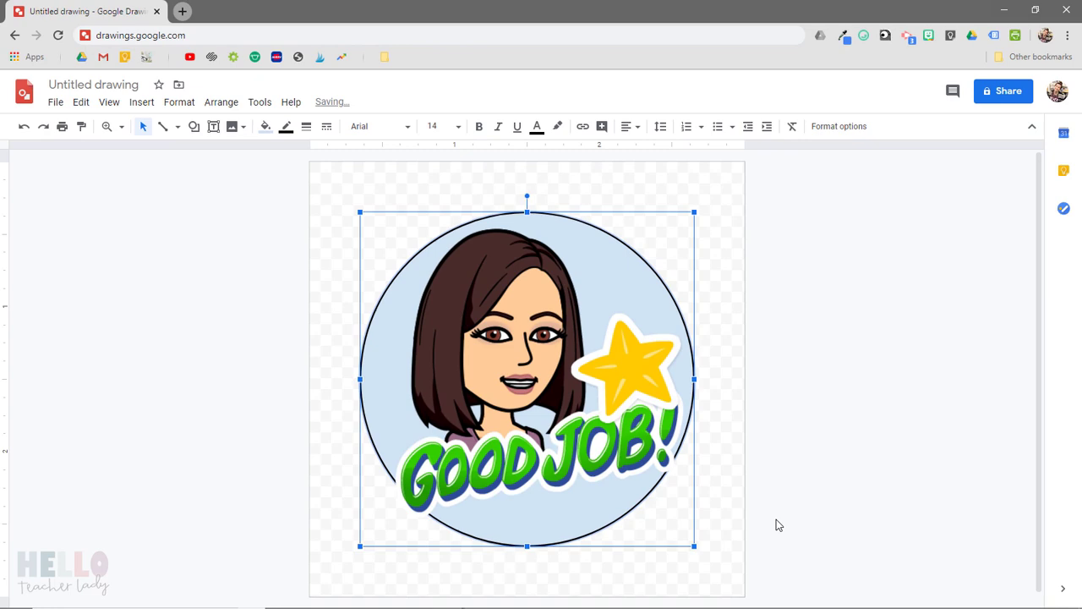
After trying cream and light green, fill the circle lavender with a 2px outline
{"action": "left_click", "coordinate": [265, 126]}
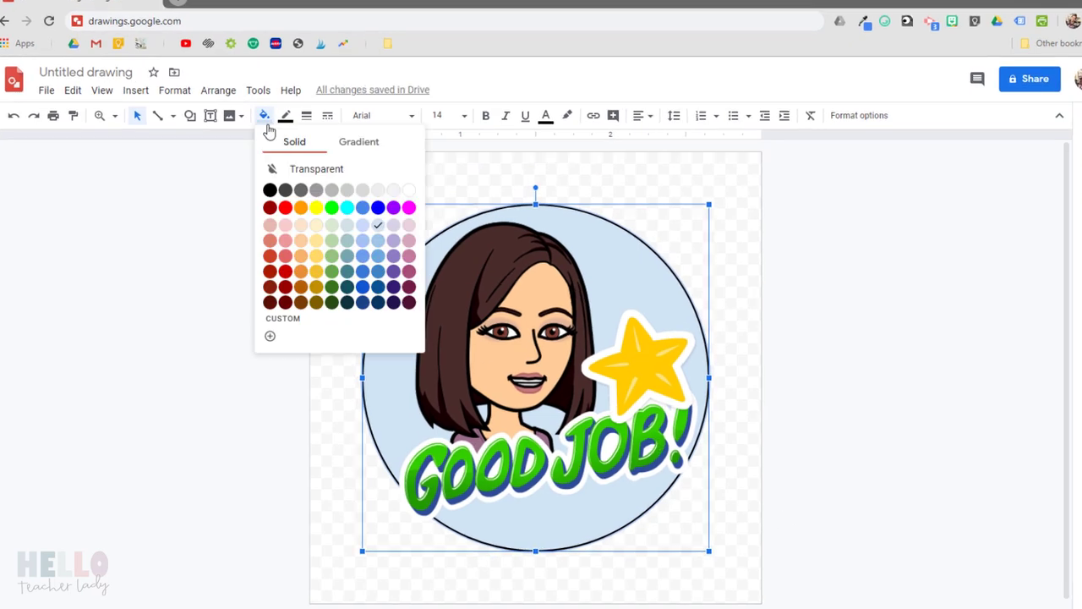
{"action": "left_click", "coordinate": [314, 237]}
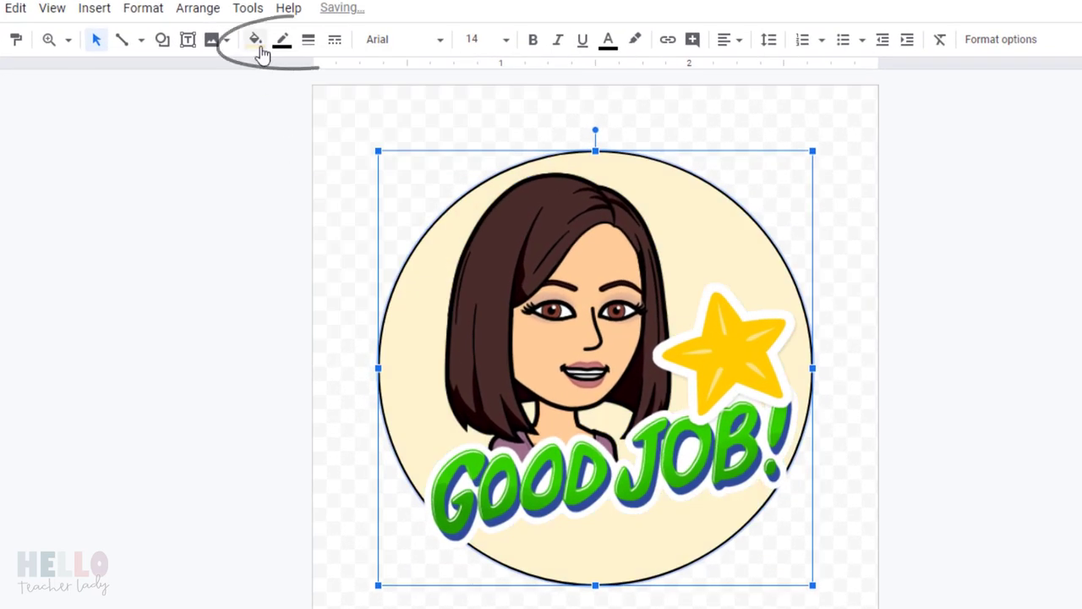
{"action": "left_click", "coordinate": [255, 39]}
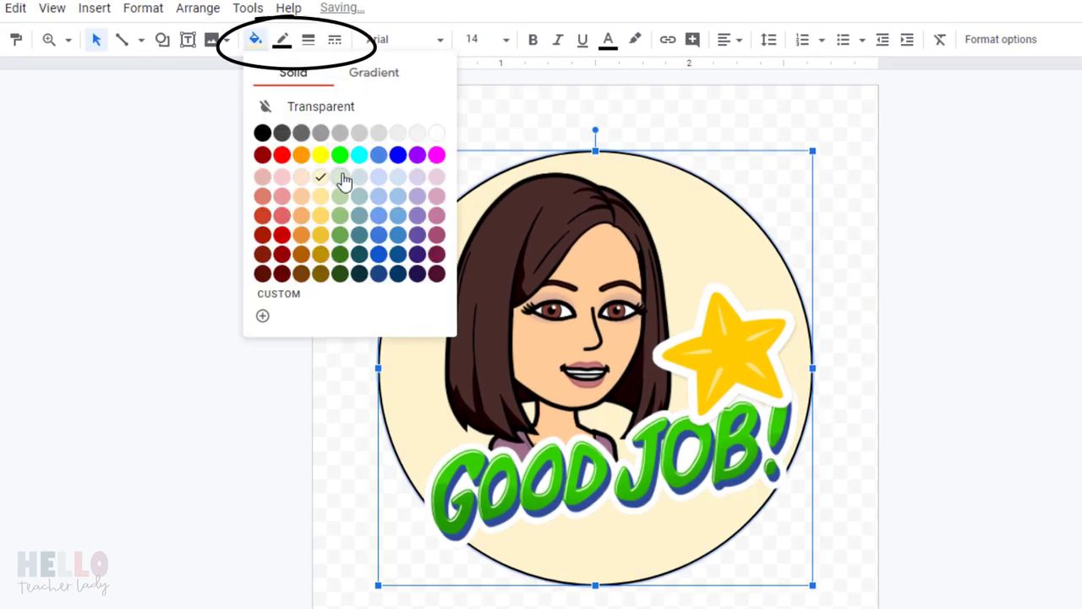
{"action": "left_click", "coordinate": [341, 176]}
{"action": "left_click", "coordinate": [255, 43]}
{"action": "left_click", "coordinate": [408, 176]}
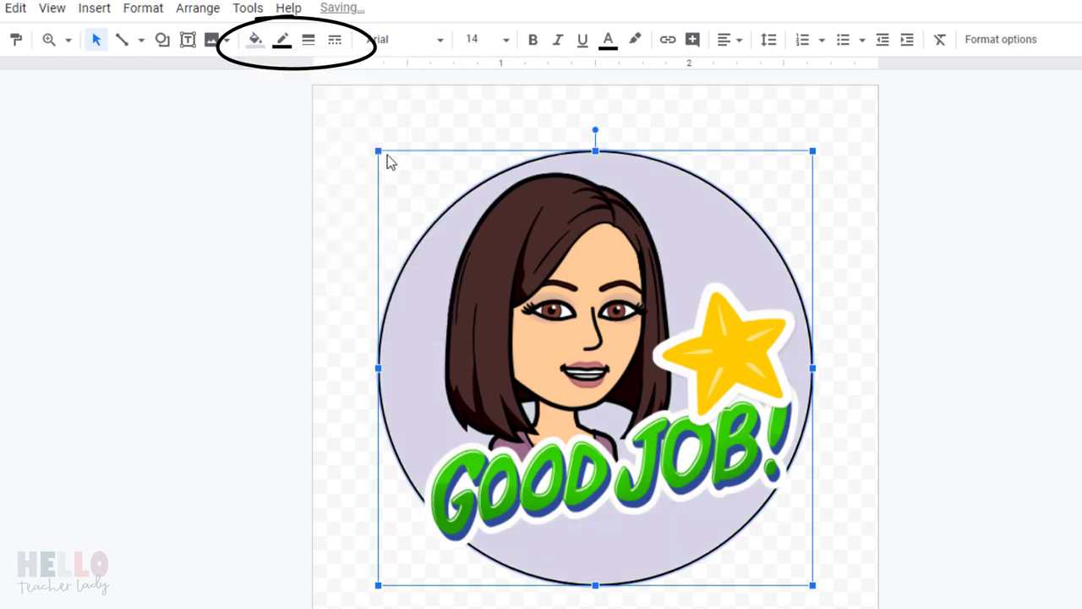
{"action": "left_click", "coordinate": [308, 42]}
{"action": "left_click", "coordinate": [329, 108]}
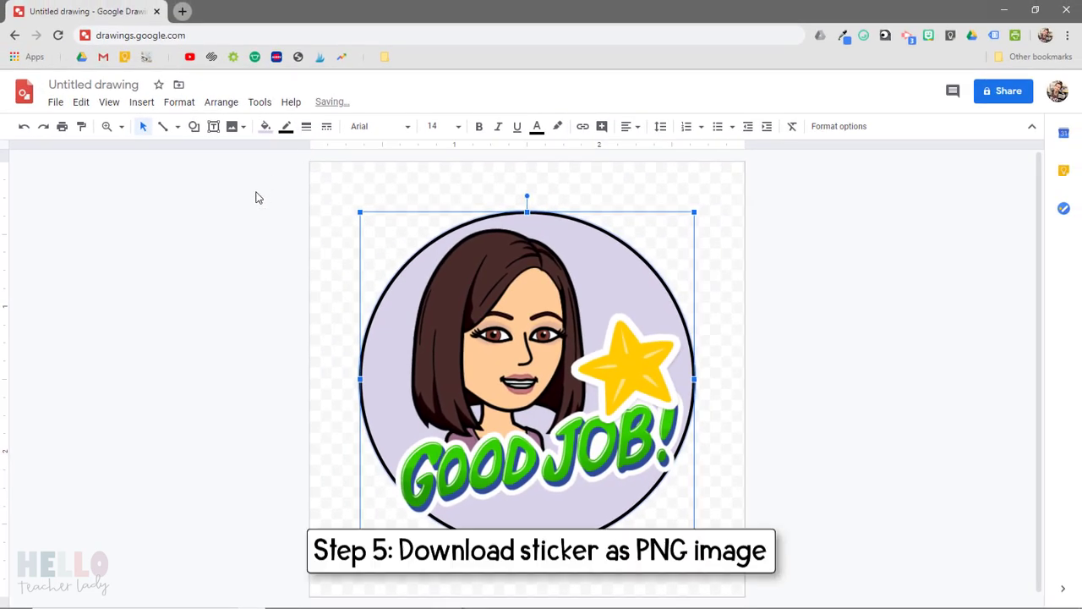
Download the drawing as a PNG named 'good job 2' in the Bitmoji Stickers folder
{"action": "left_click", "coordinate": [241, 135]}
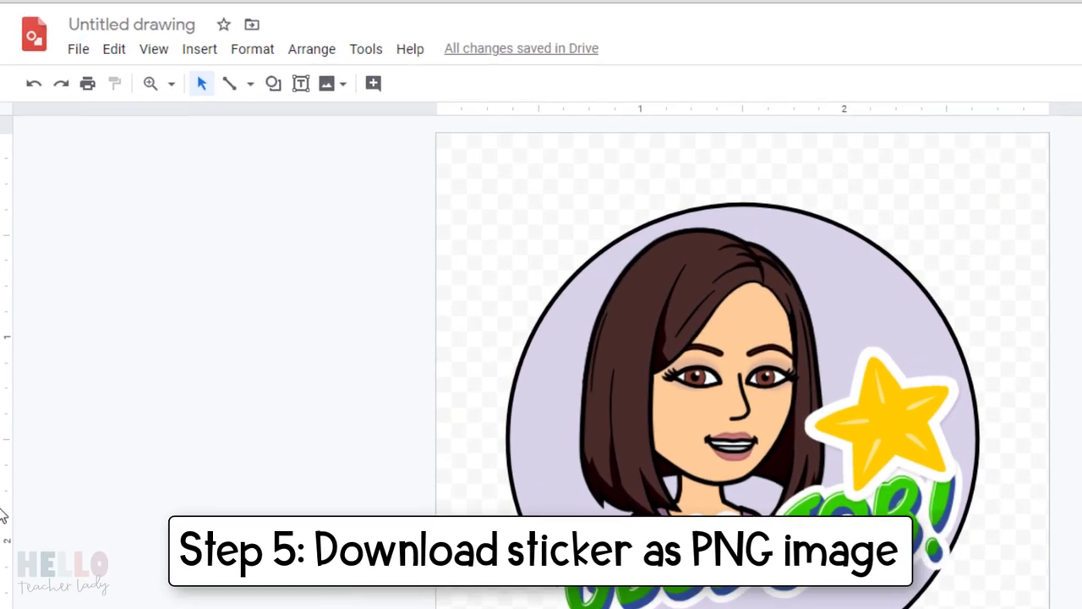
{"action": "left_click", "coordinate": [79, 61]}
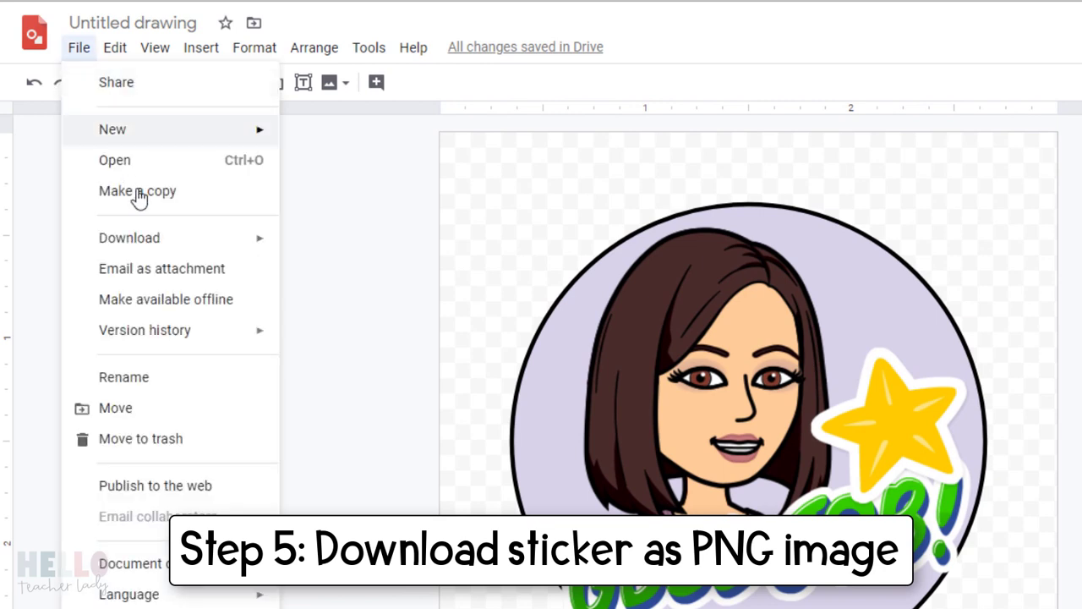
{"action": "mouse_move", "coordinate": [193, 245]}
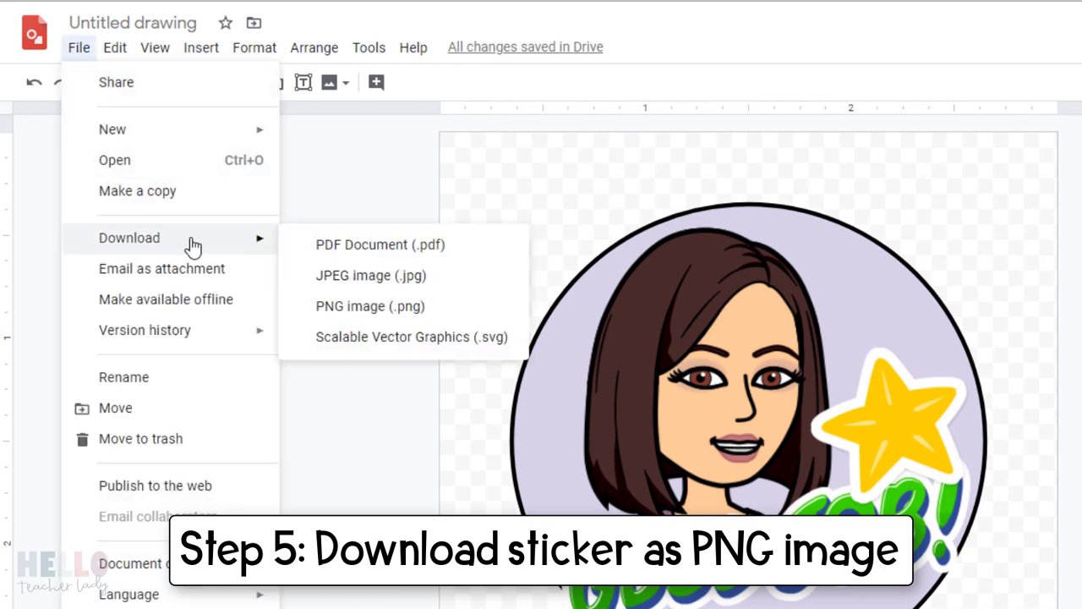
{"action": "left_click", "coordinate": [430, 311]}
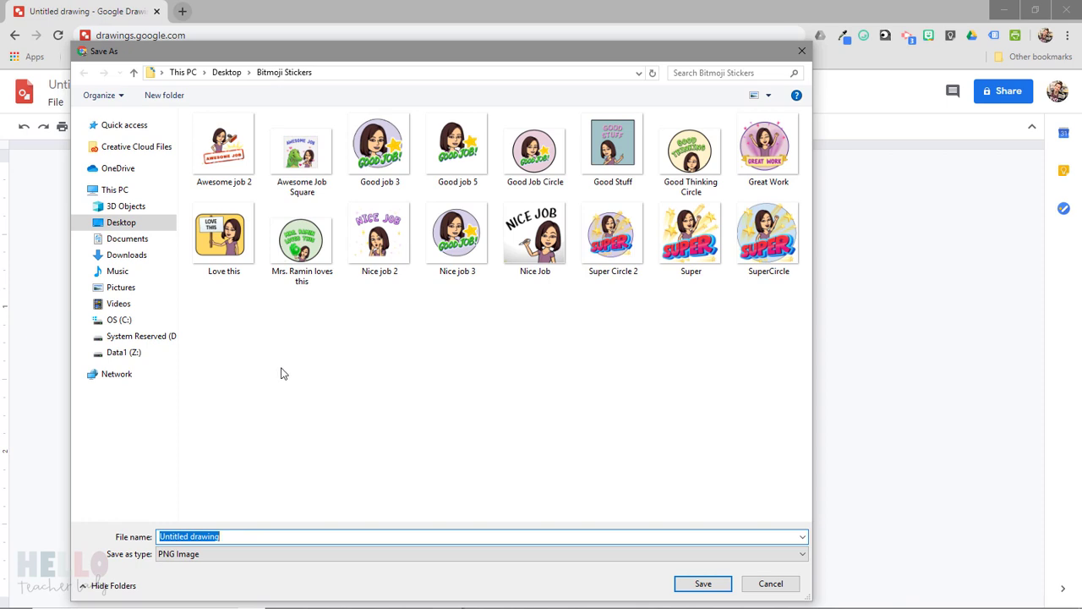
{"action": "type", "text": "good j"}
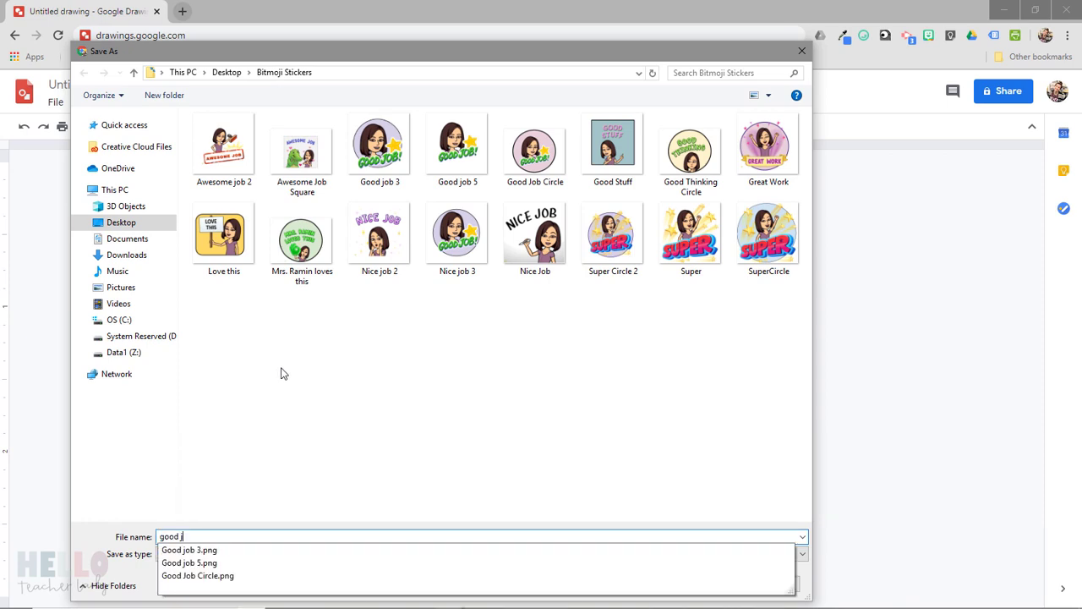
{"action": "type", "text": "ob 2"}
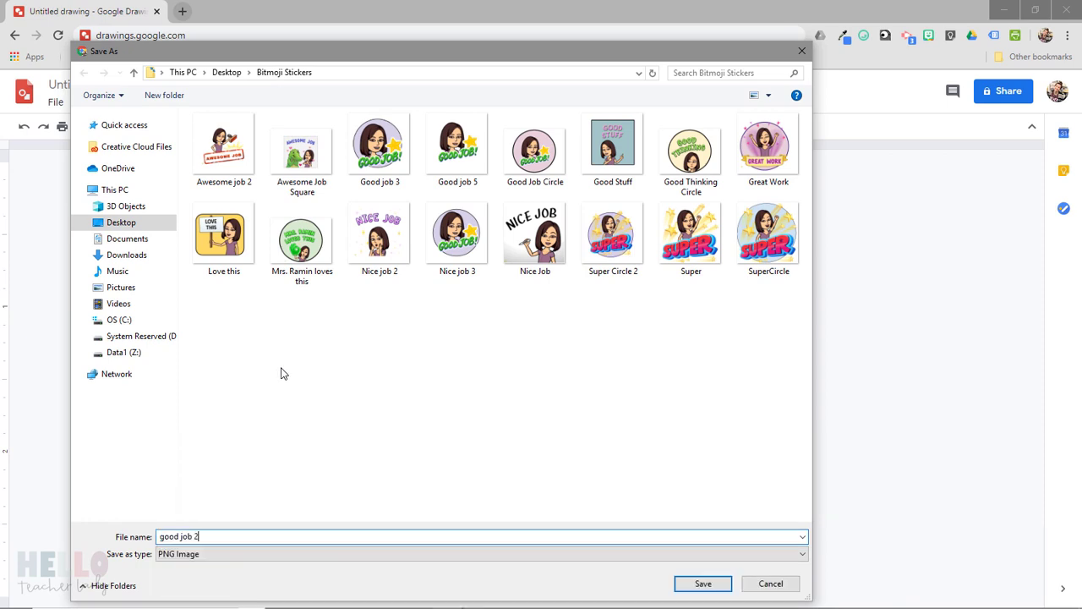
{"action": "right_click", "coordinate": [282, 373]}
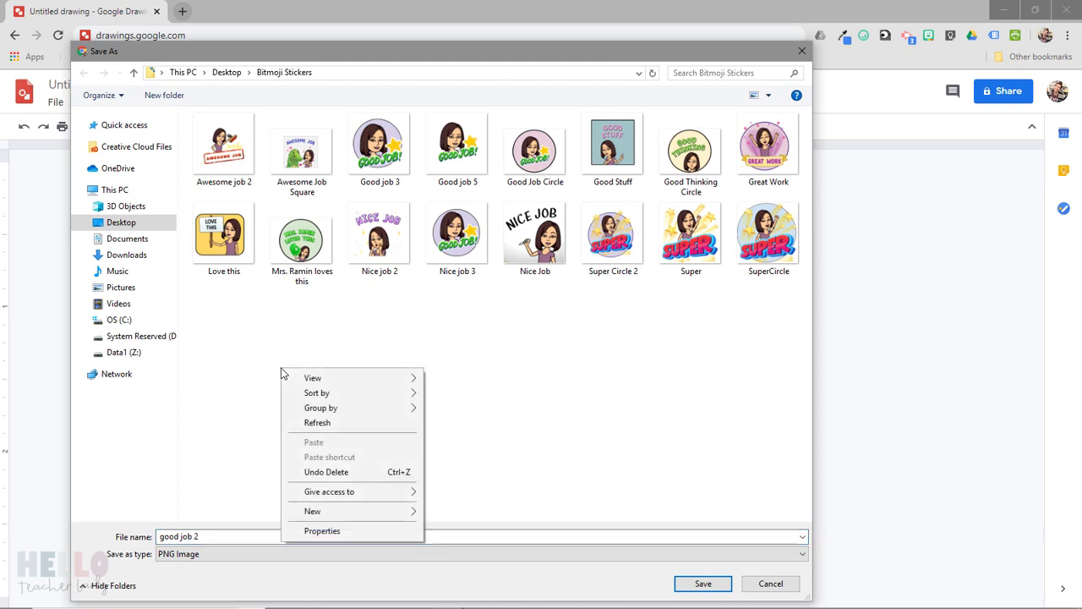
{"action": "mouse_move", "coordinate": [367, 512]}
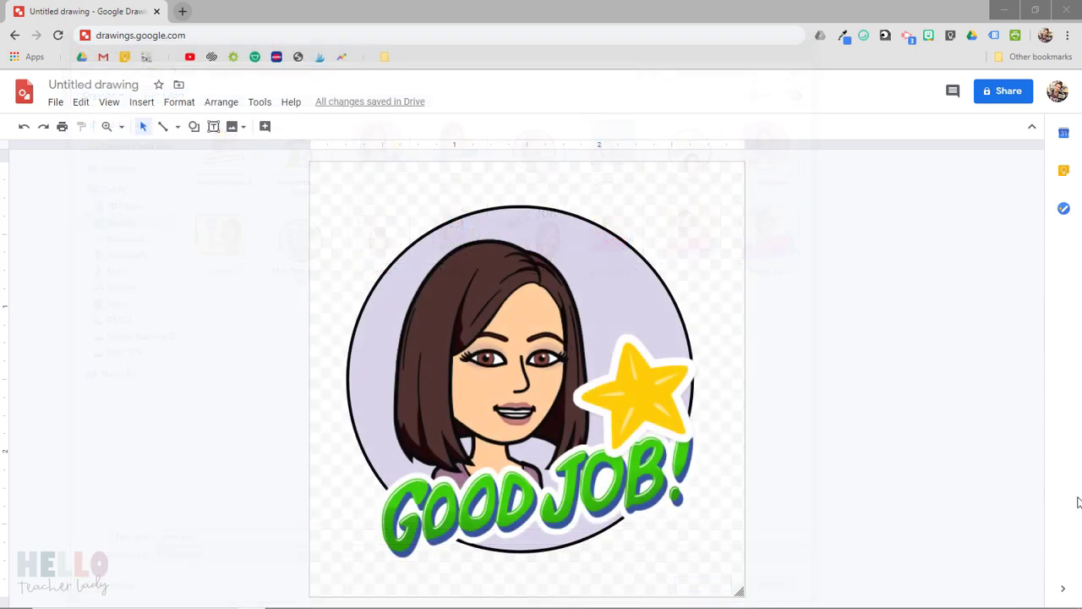
{"action": "left_click", "coordinate": [928, 36]}
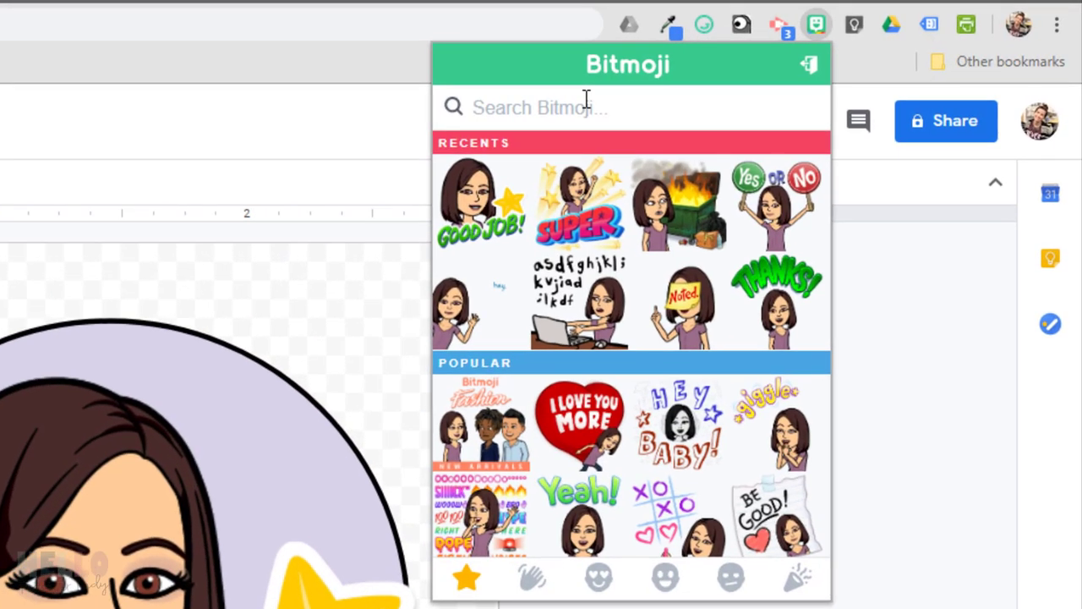
{"action": "type", "text": "mrs. ramin loves this"}
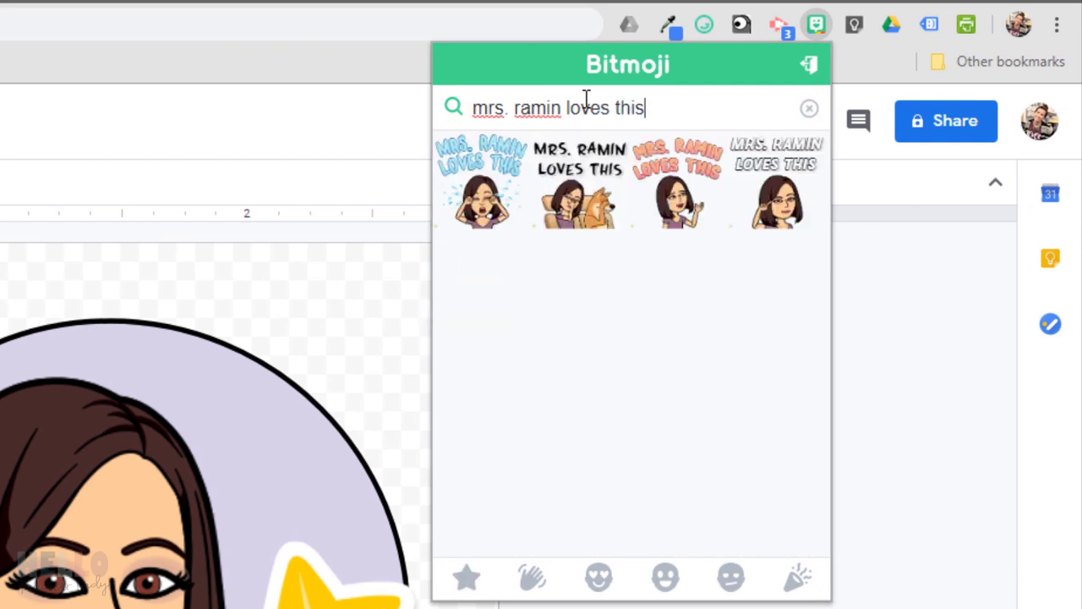
{"action": "triple_click", "coordinate": [586, 99]}
{"action": "key", "text": "ctrl+c"}
{"action": "key", "text": "BackSpace"}
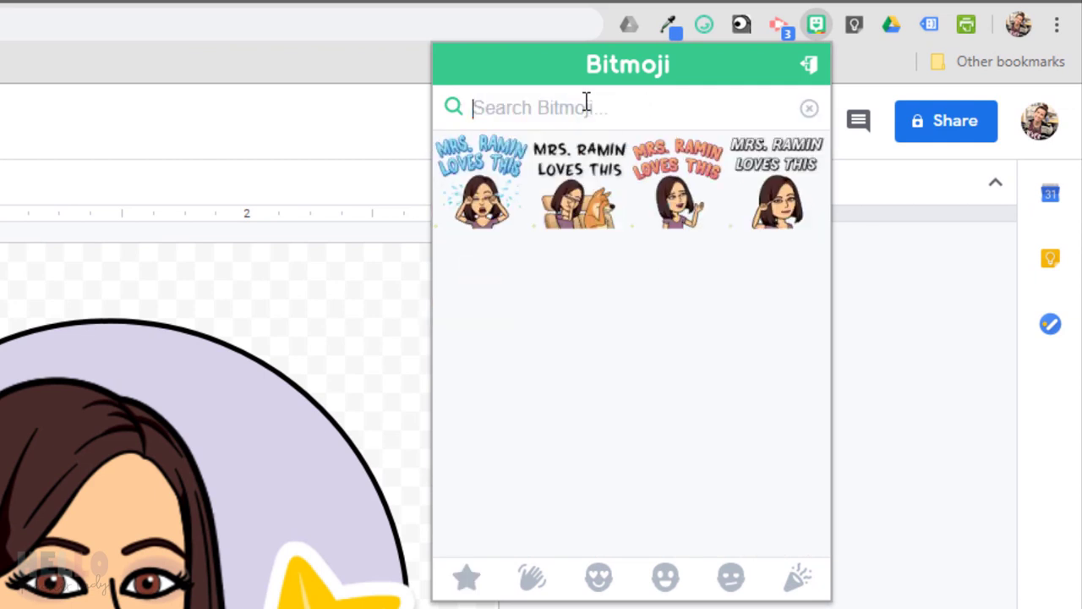
{"action": "key", "text": "ctrl+v"}
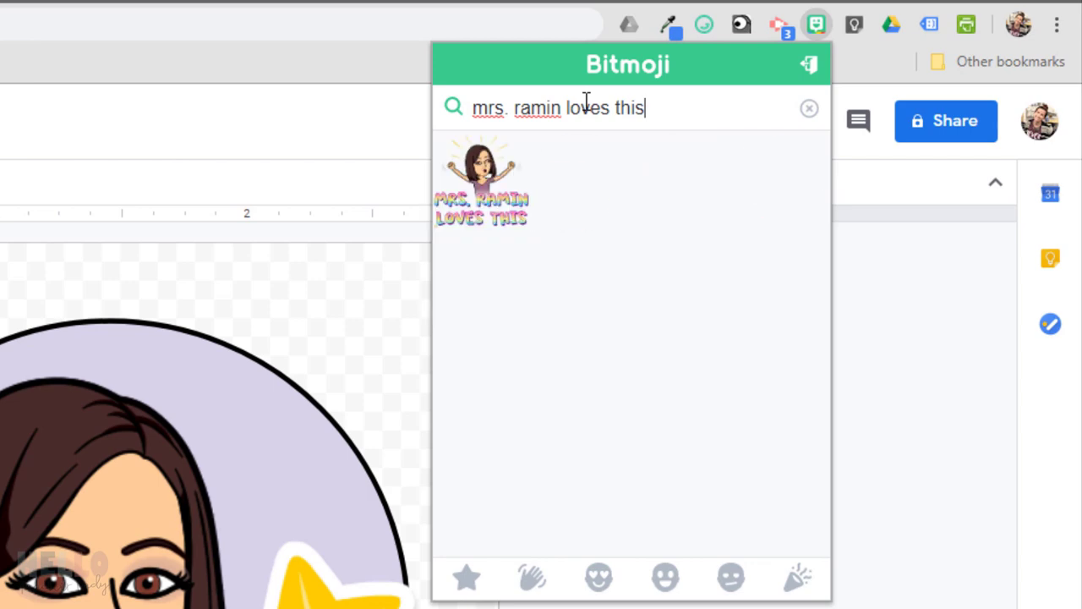
{"action": "triple_click", "coordinate": [585, 99]}
{"action": "key", "text": "ctrl+c"}
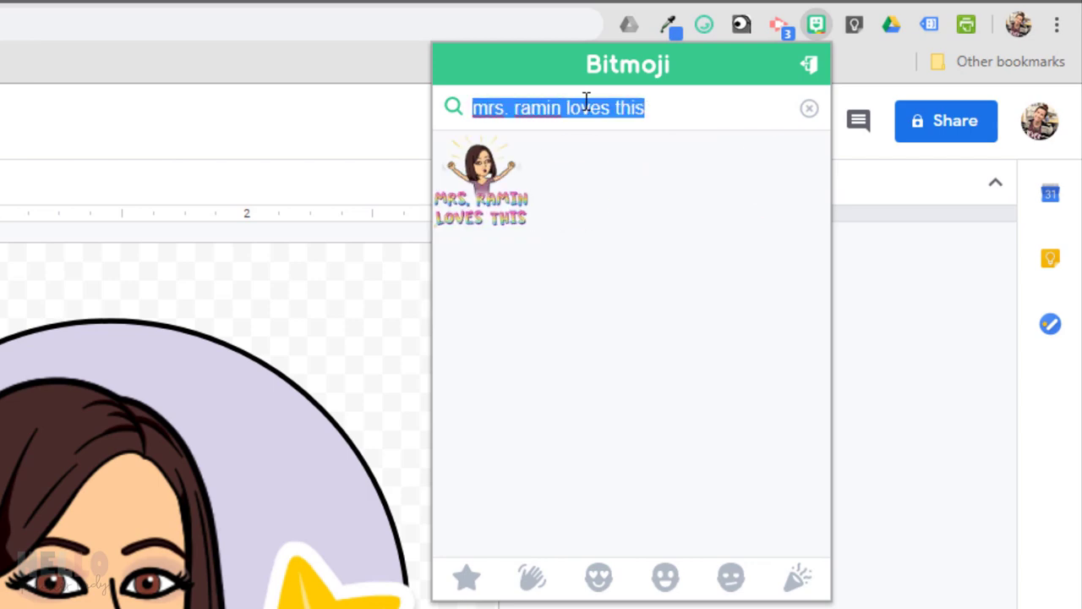
{"action": "key", "text": "BackSpace"}
{"action": "key", "text": "ctrl+v"}
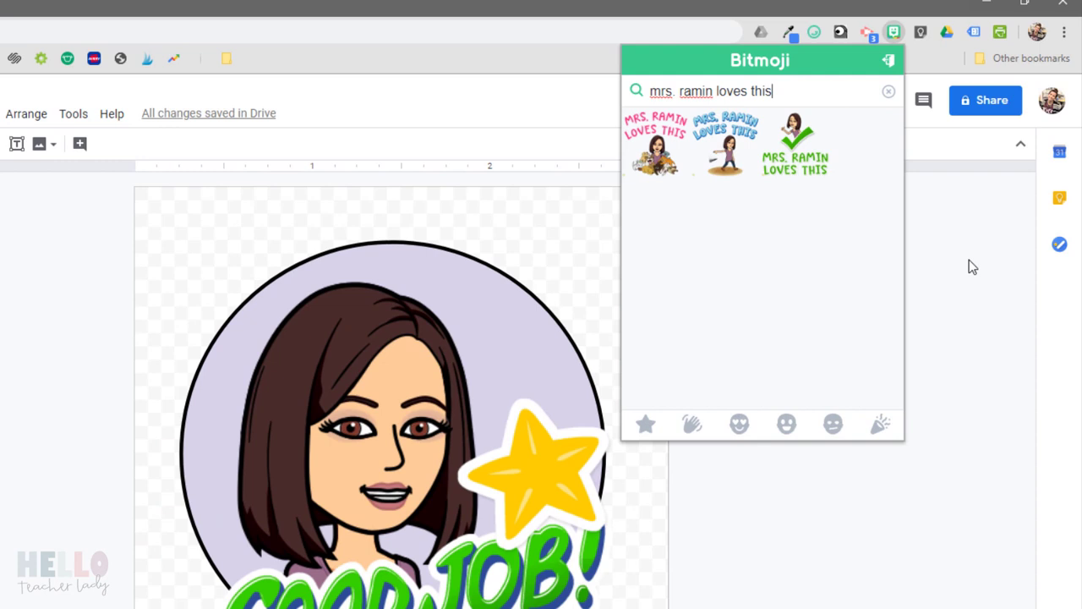
{"action": "left_click", "coordinate": [927, 357]}
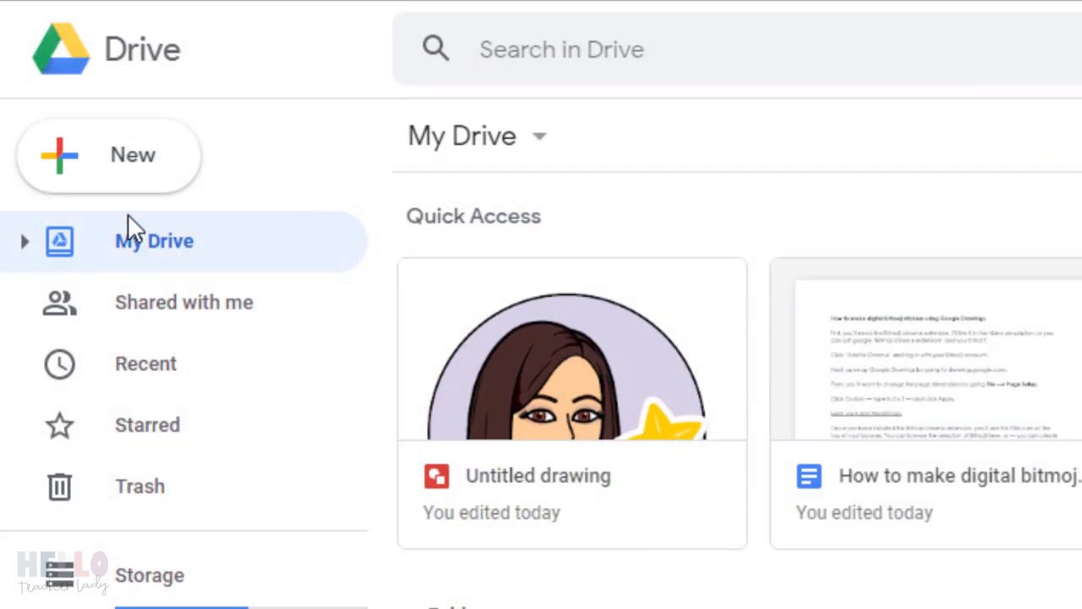
Open the New menu in Google Drive
{"action": "left_click", "coordinate": [129, 190]}
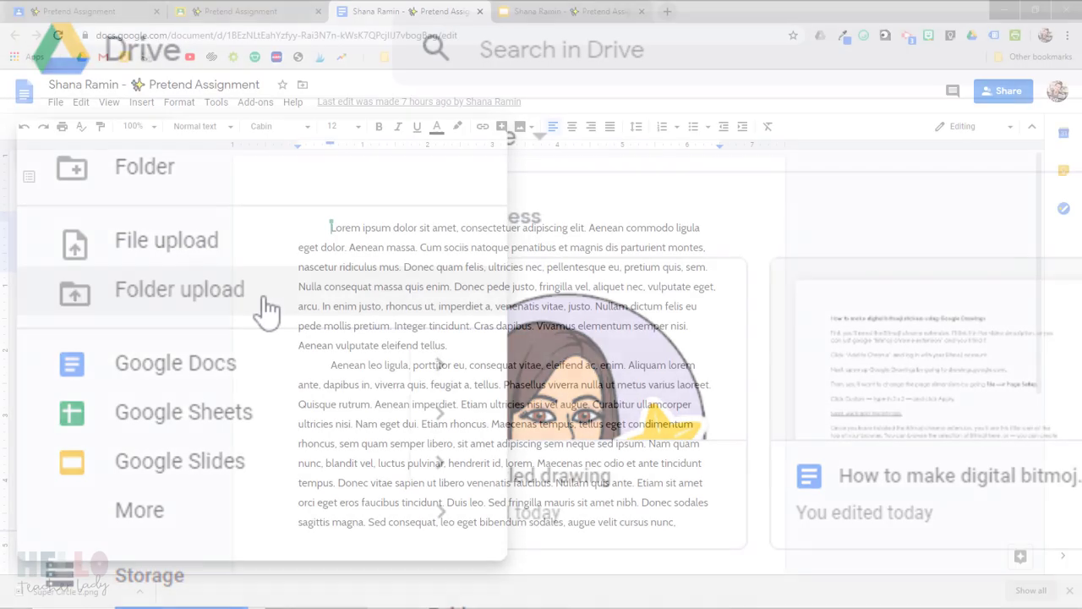
Insert the green 'loves this' sticker from Drive at the top of the assignment
{"action": "left_click", "coordinate": [142, 101]}
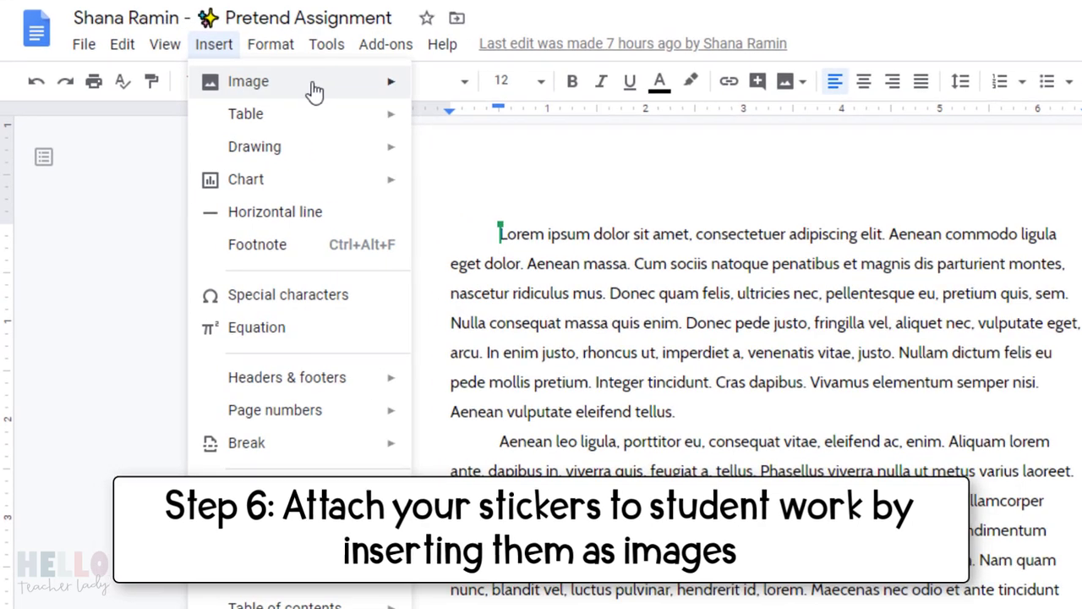
{"action": "mouse_move", "coordinate": [314, 91]}
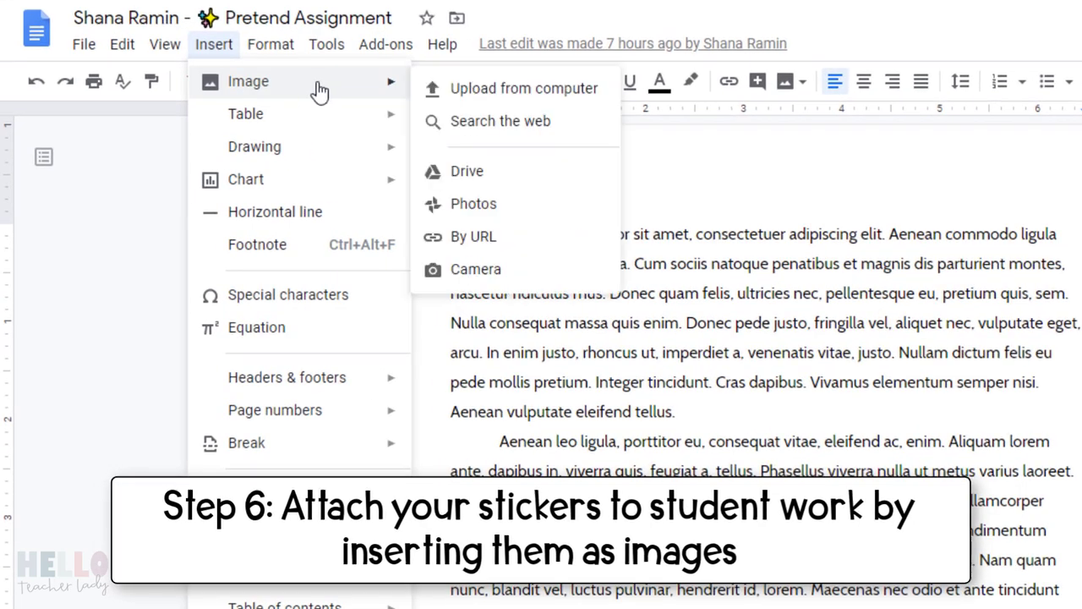
{"action": "left_click", "coordinate": [517, 181]}
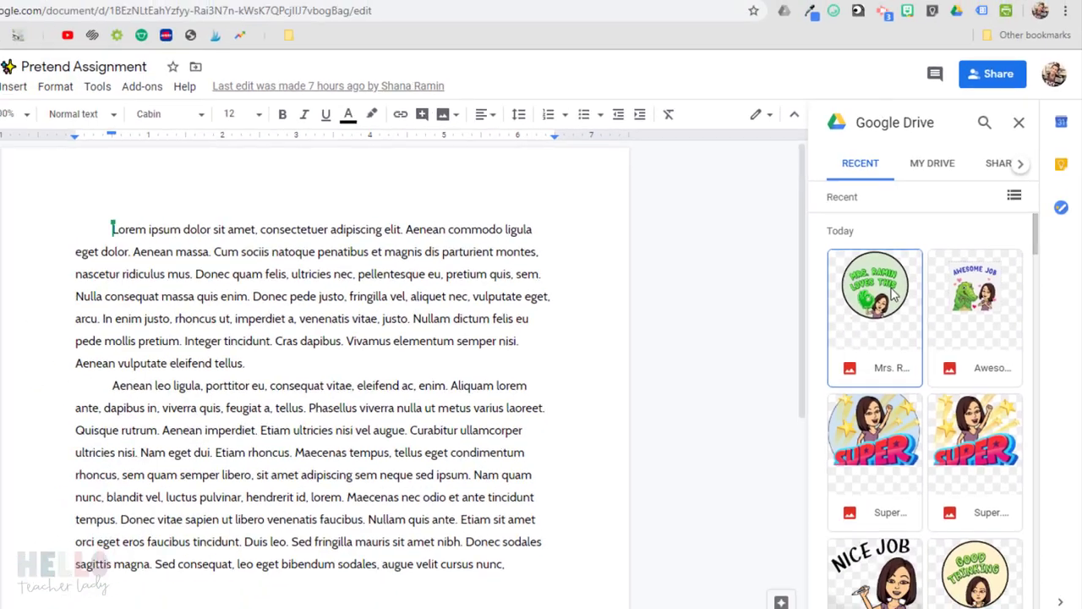
{"action": "left_click_drag", "start_coordinate": [850, 321], "coordinate": [0, 195]}
{"action": "left_click_drag", "start_coordinate": [167, 206], "coordinate": [169, 205]}
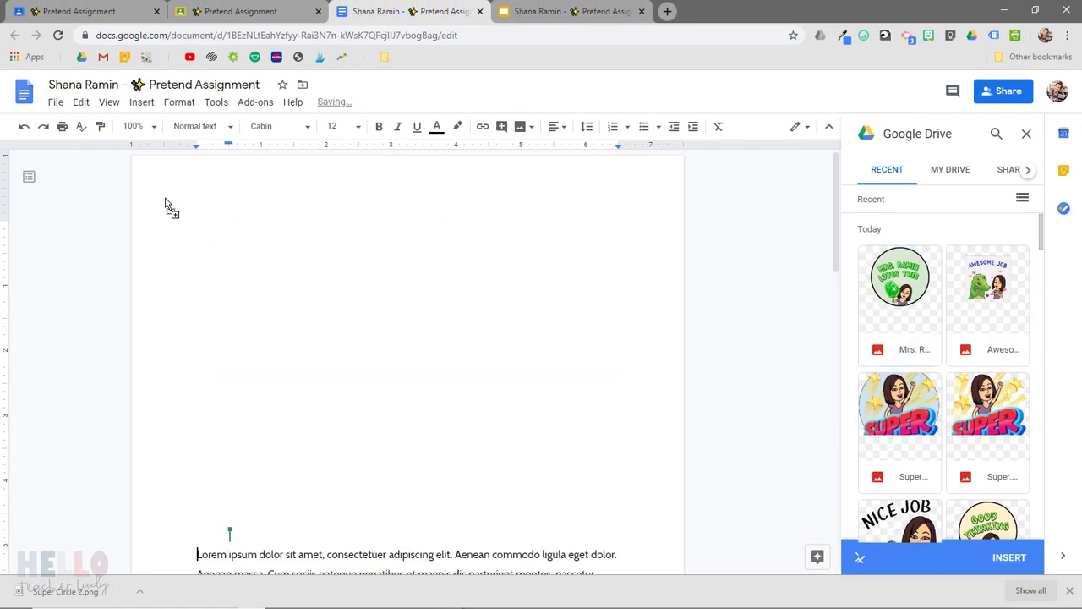
Shrink the sticker, wrap text around it, and move it beside the first paragraph
{"action": "left_click", "coordinate": [448, 345]}
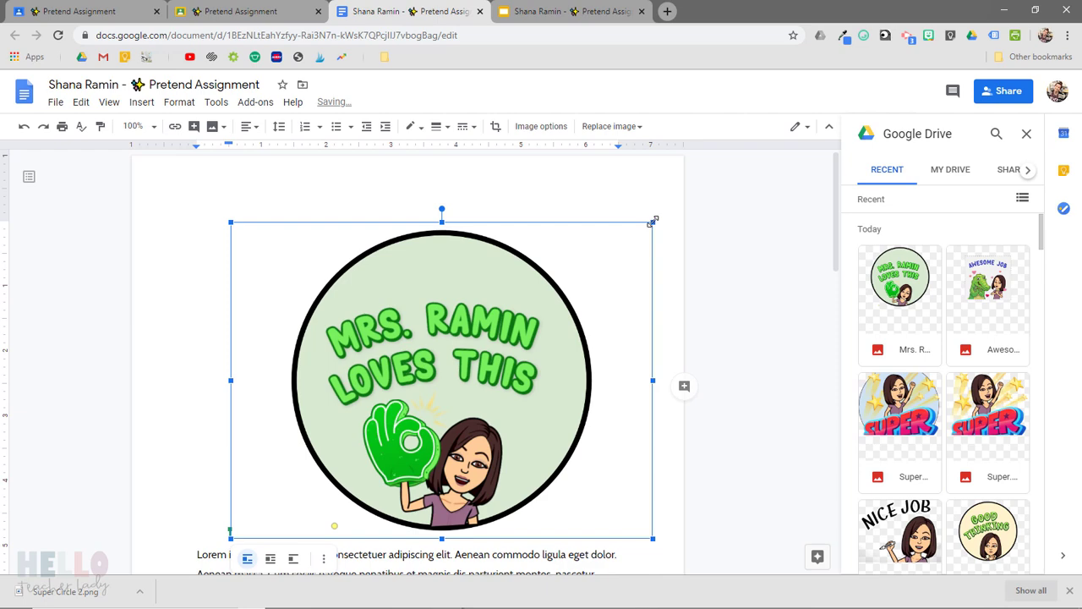
{"action": "left_click_drag", "start_coordinate": [651, 221], "coordinate": [390, 418]}
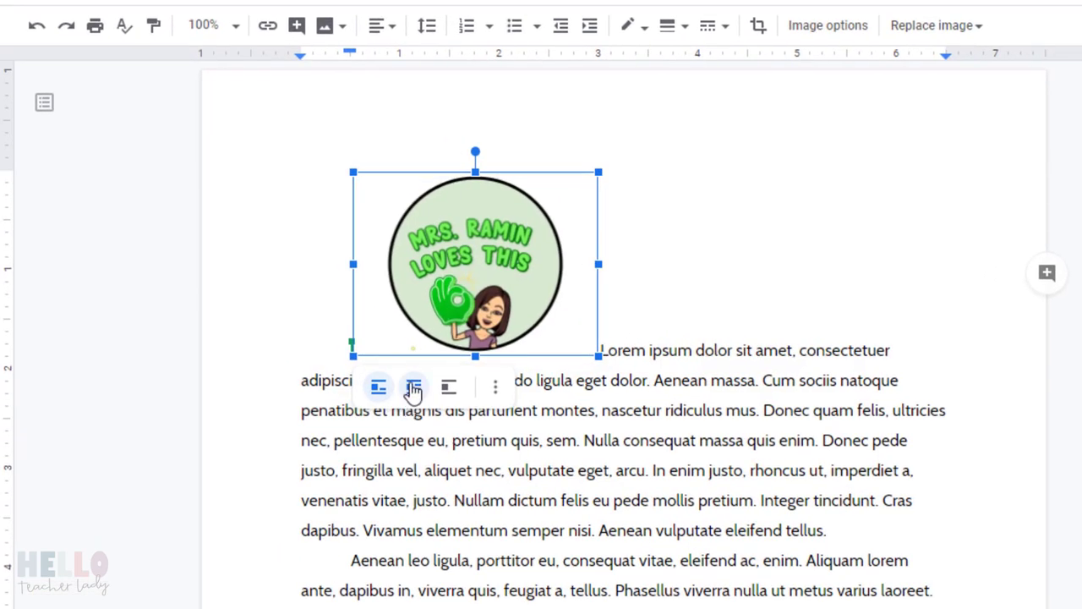
{"action": "left_click", "coordinate": [414, 387]}
{"action": "left_click_drag", "start_coordinate": [626, 279], "coordinate": [582, 251]}
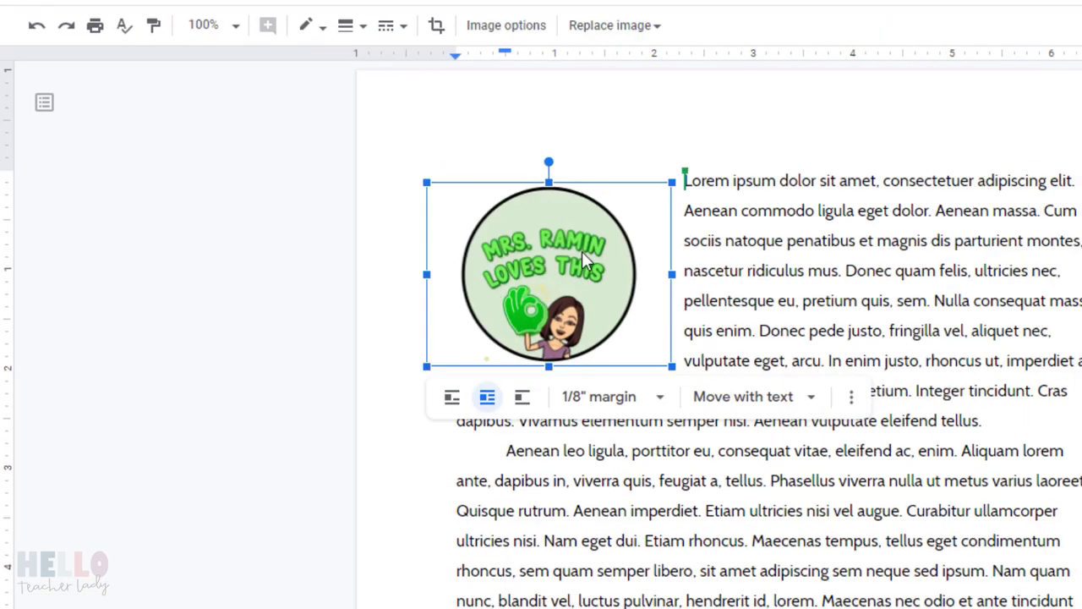
{"action": "left_click", "coordinate": [595, 482]}
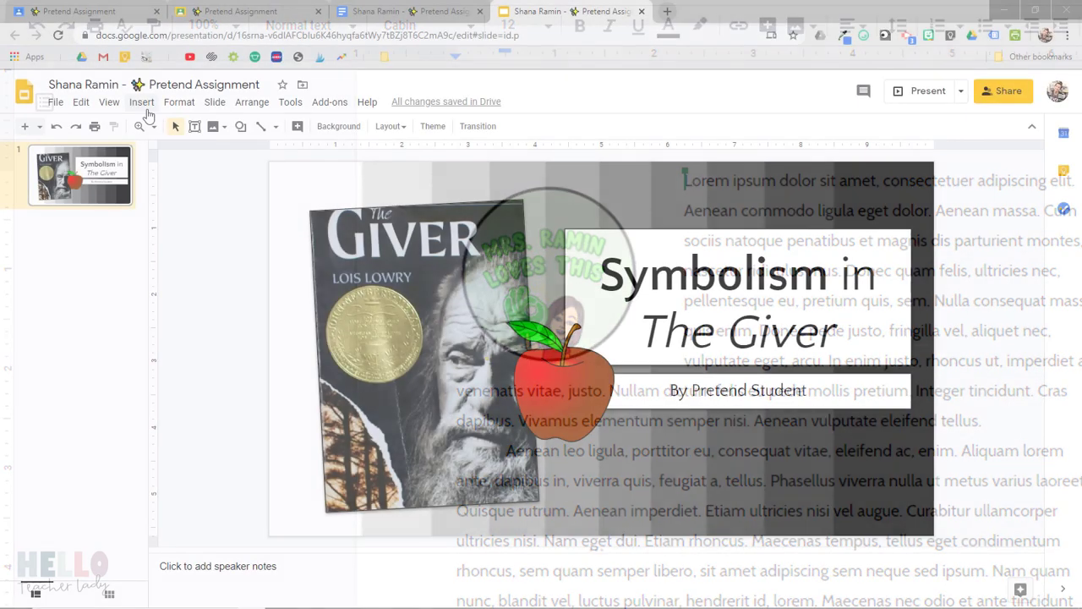
Insert the Super sticker from Drive onto the top-left of the Giver title slide
{"action": "left_click", "coordinate": [142, 102]}
{"action": "mouse_move", "coordinate": [203, 133]}
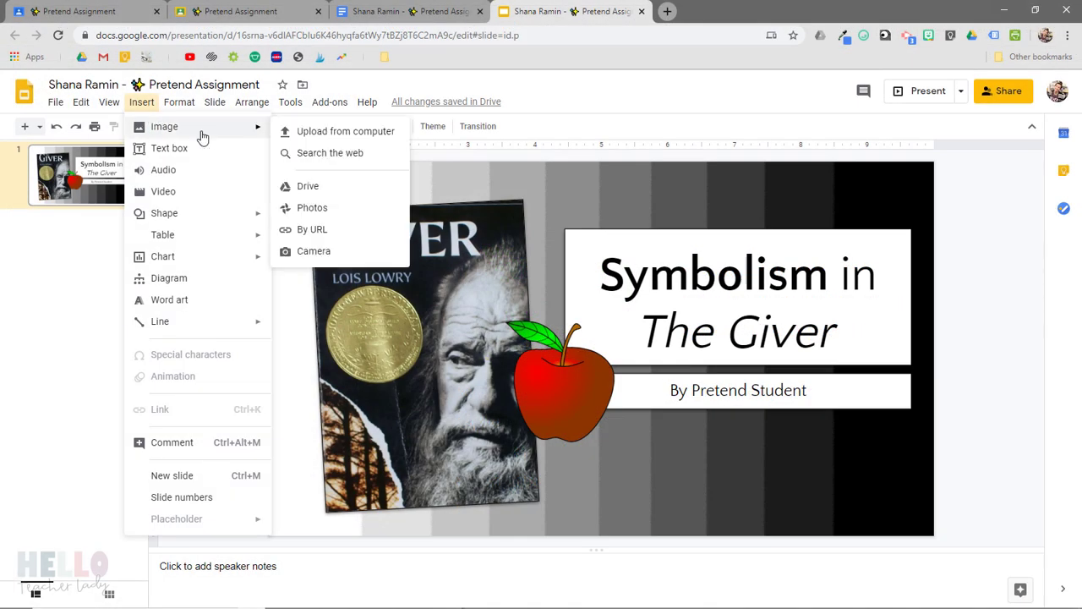
{"action": "left_click", "coordinate": [345, 192]}
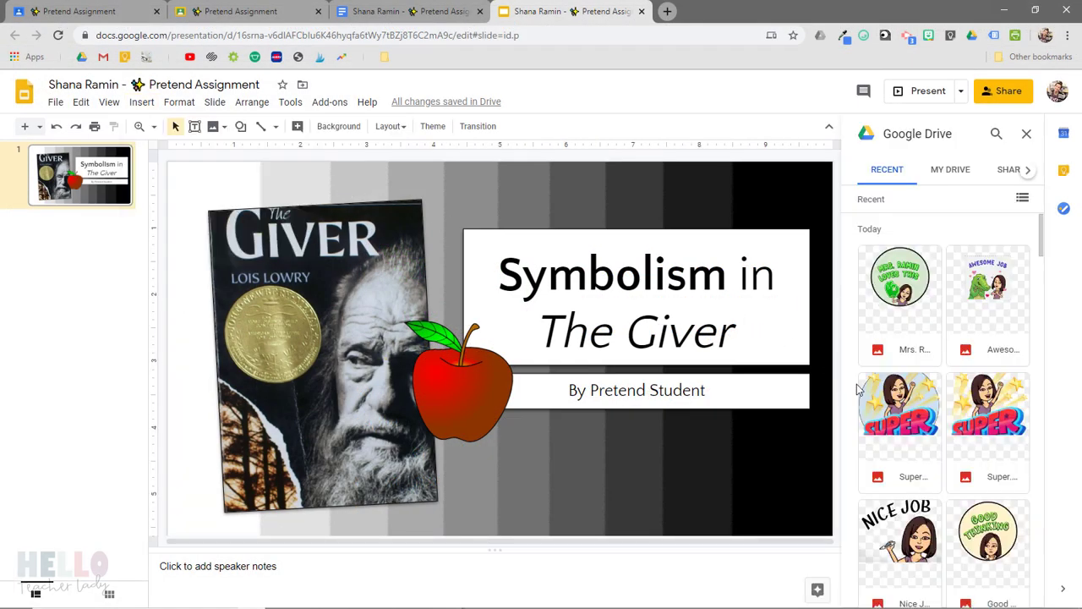
{"action": "left_click_drag", "start_coordinate": [900, 402], "coordinate": [191, 269]}
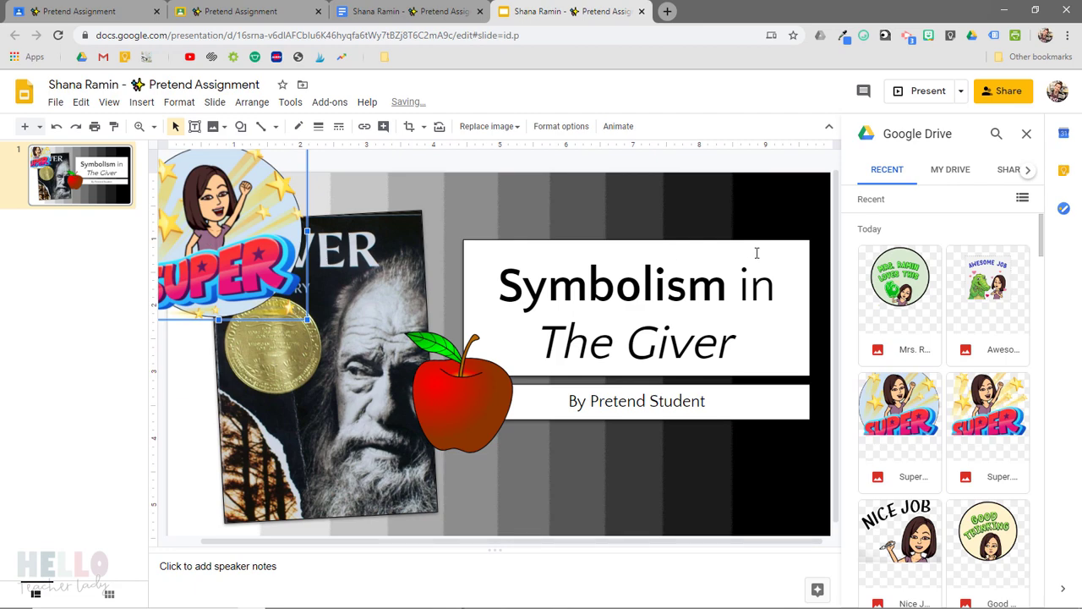
{"action": "left_click", "coordinate": [1028, 134]}
{"action": "left_click", "coordinate": [1002, 254]}
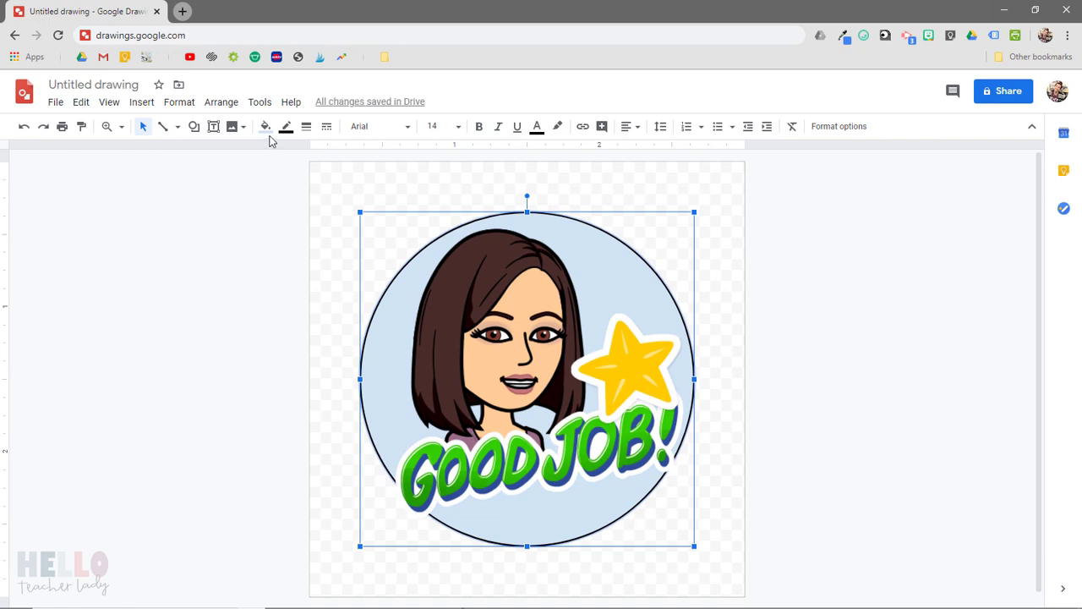
After trying yellow and green, fill the circle light purple with a 2px outline
{"action": "left_click", "coordinate": [266, 128]}
{"action": "left_click", "coordinate": [315, 231]}
{"action": "left_click", "coordinate": [266, 127]}
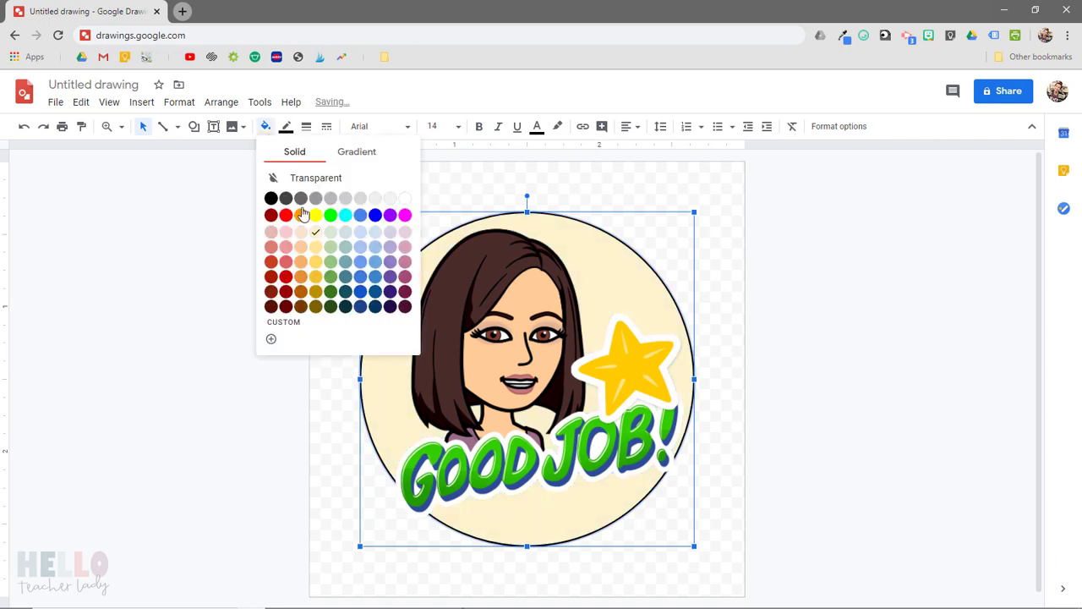
{"action": "left_click", "coordinate": [331, 232]}
{"action": "left_click", "coordinate": [265, 128]}
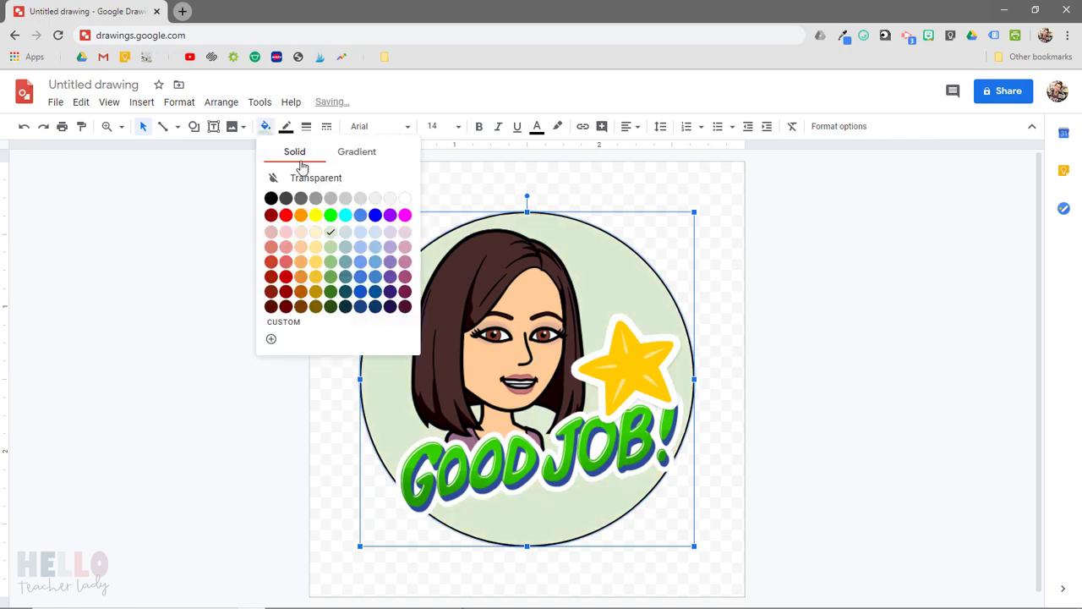
{"action": "left_click", "coordinate": [390, 233]}
{"action": "left_click", "coordinate": [306, 128]}
{"action": "left_click", "coordinate": [323, 171]}
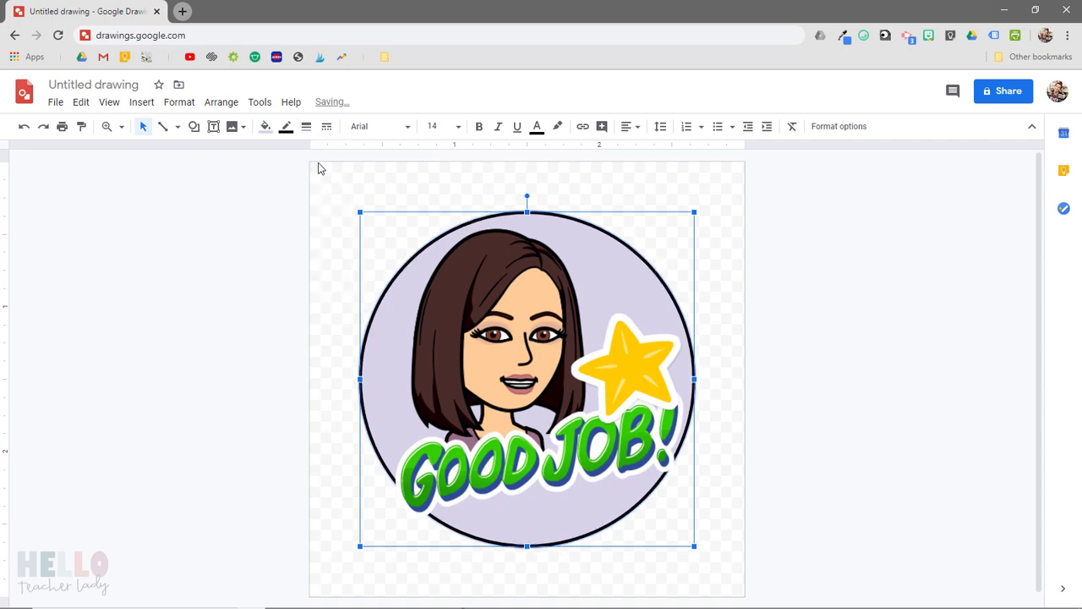
{"action": "left_click", "coordinate": [258, 198]}
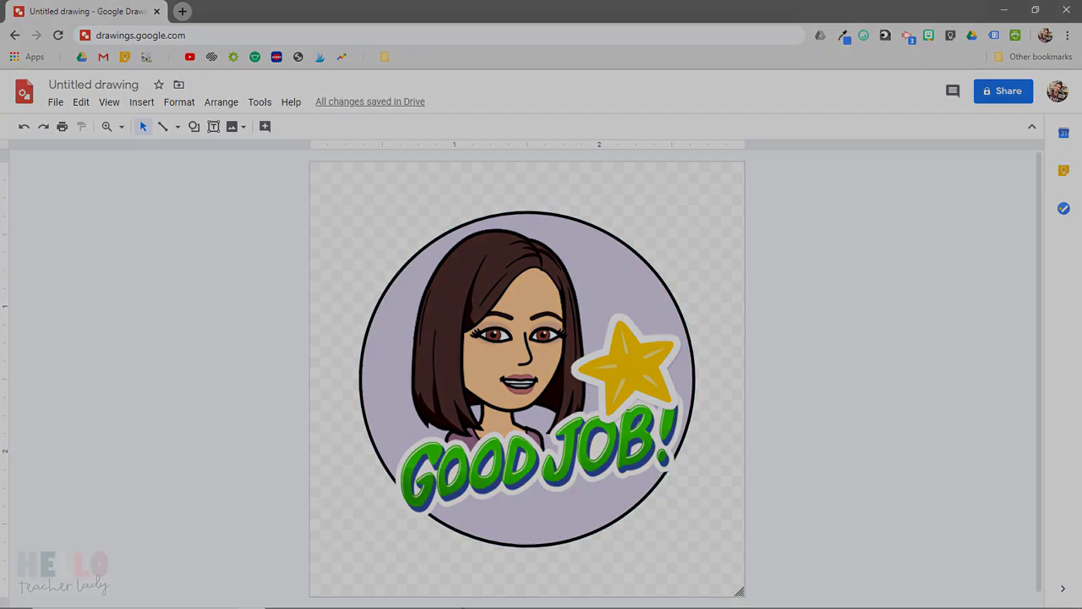